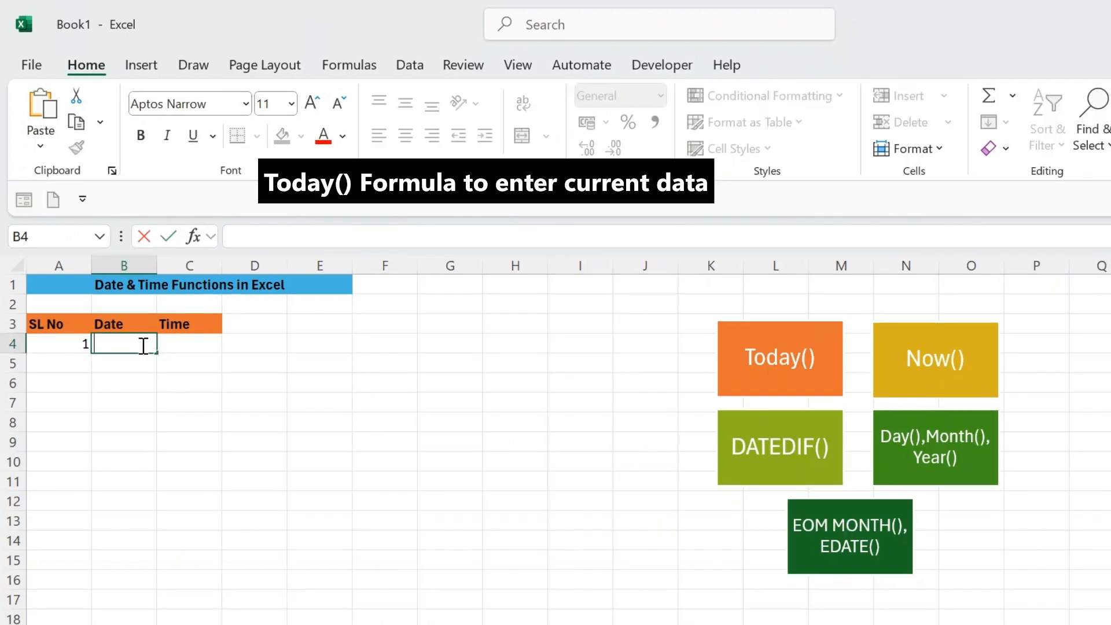
Enter the formula =TODAY() in the Date cell B4 to insert the current date
{"action": "type", "text": "="}
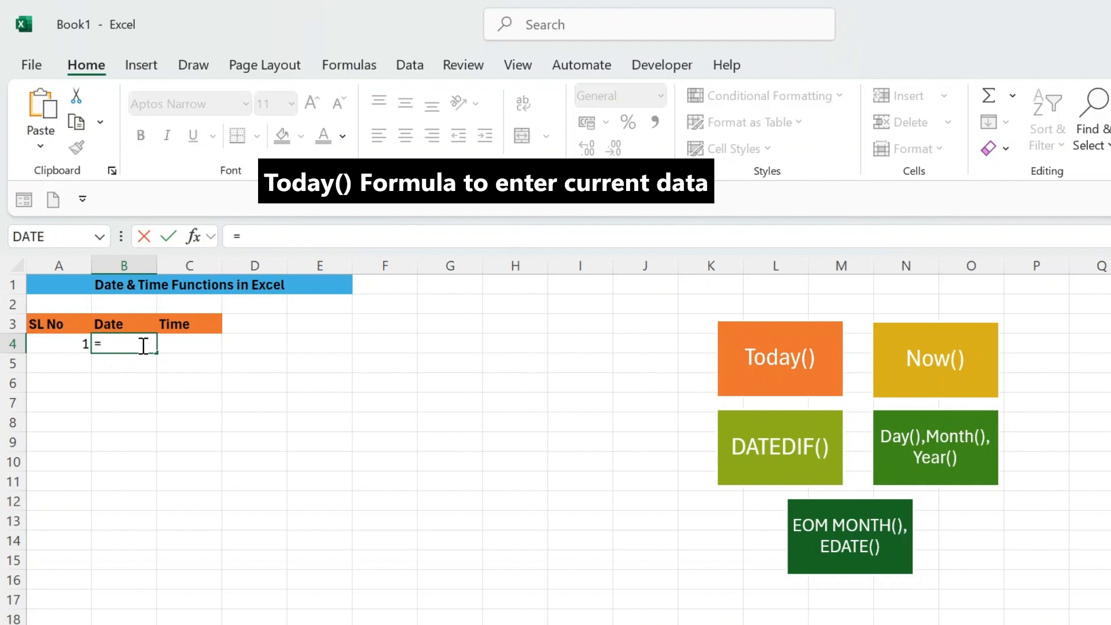
{"action": "type", "text": "today"}
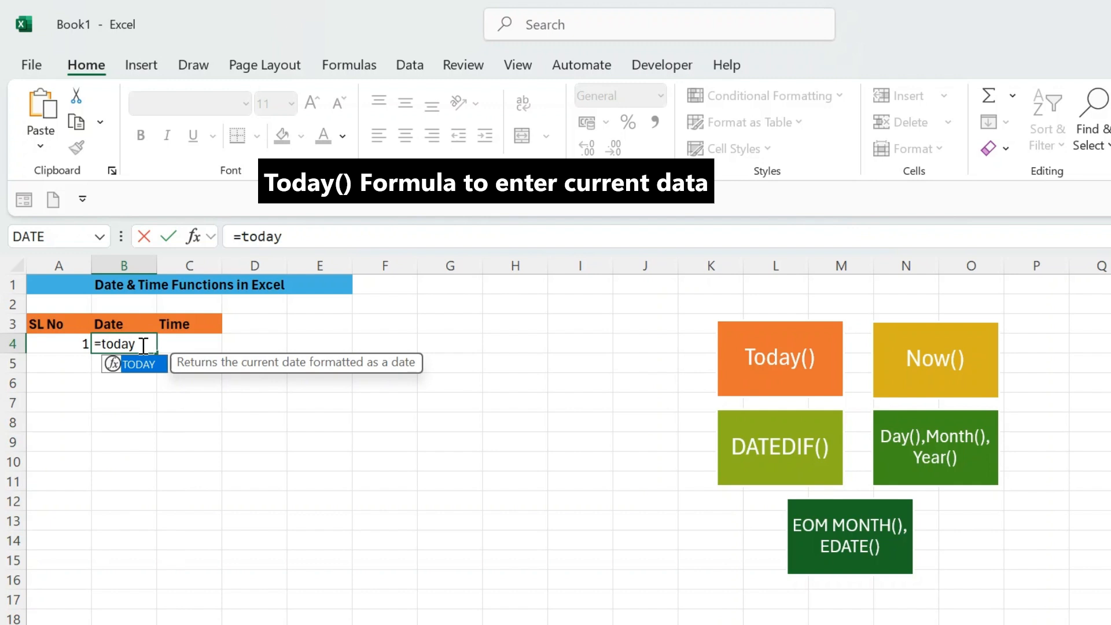
{"action": "type", "text": "()"}
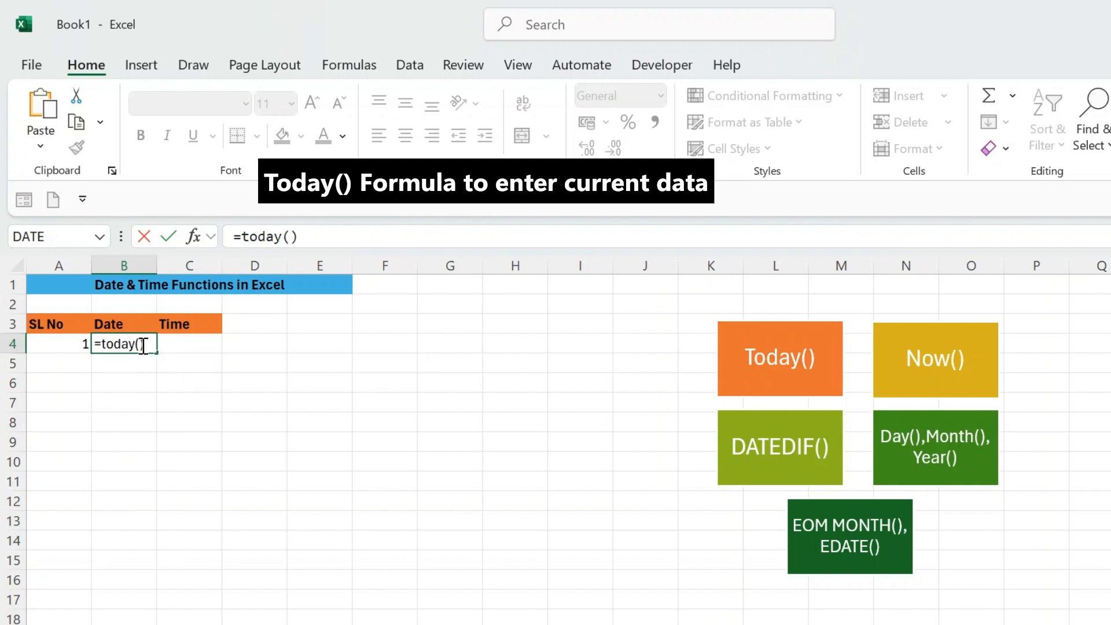
{"action": "key", "text": "Return"}
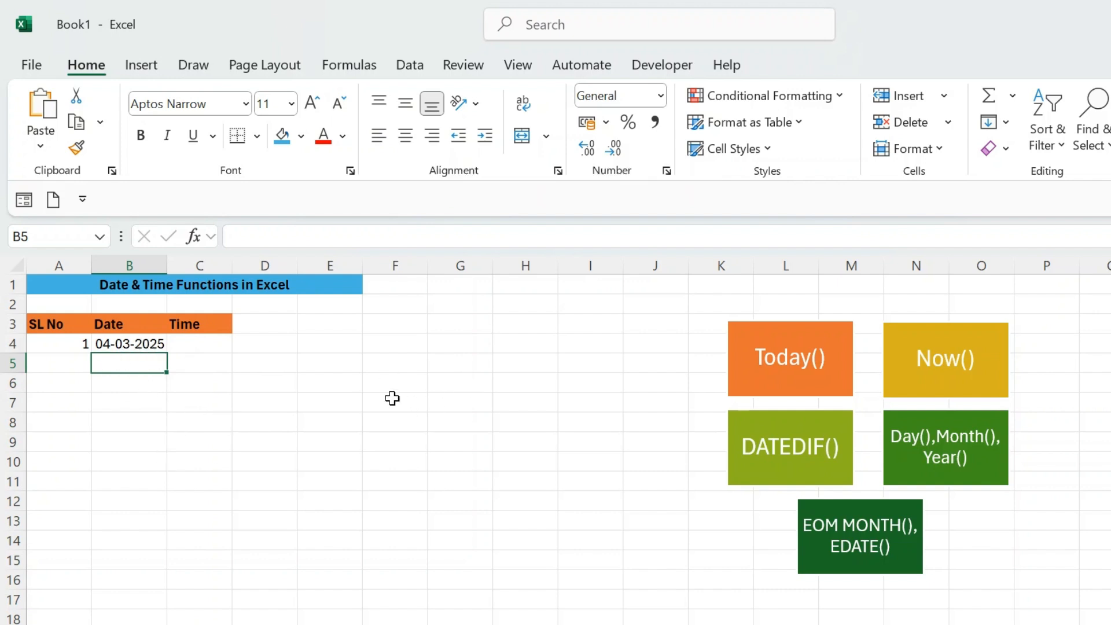
Enter the formula =NOW() in the Time cell C4 to insert the current date and time
{"action": "left_click", "coordinate": [199, 345]}
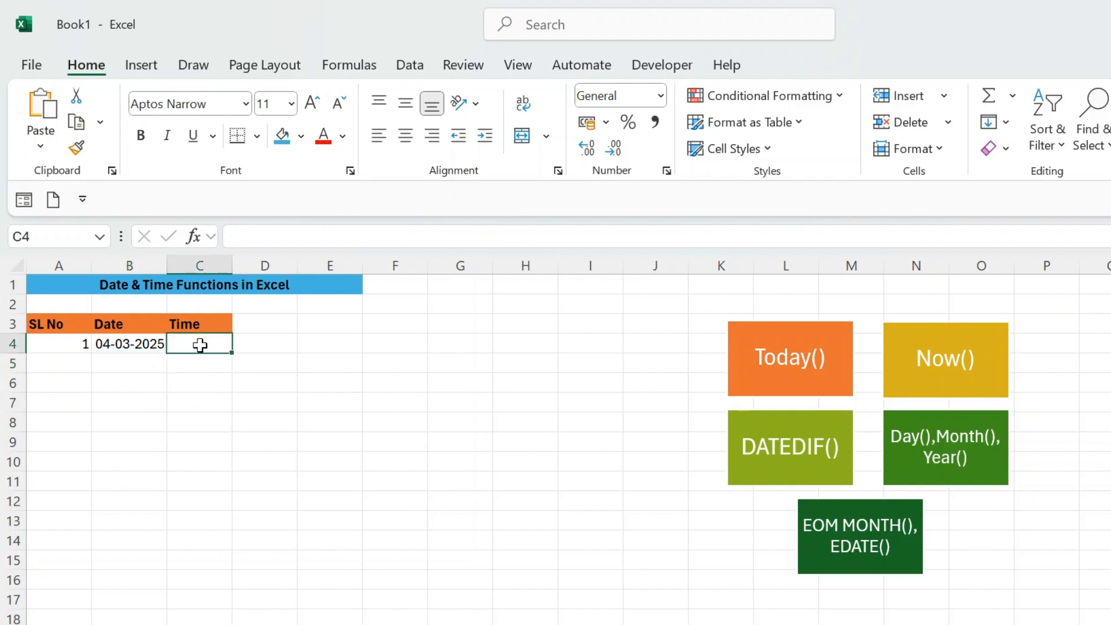
{"action": "type", "text": "="}
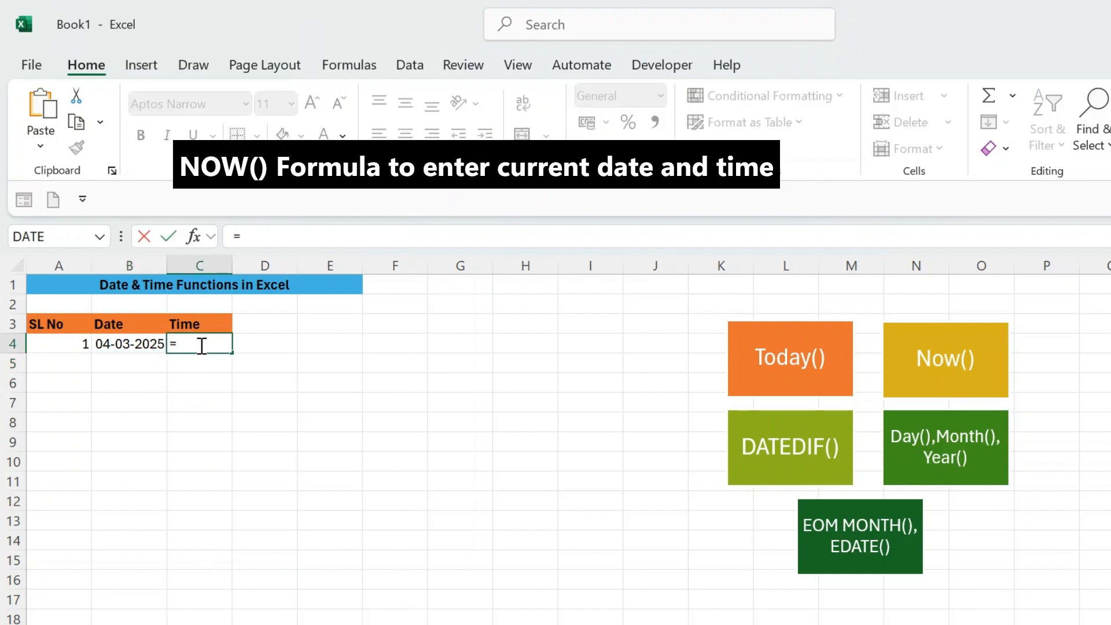
{"action": "type", "text": "now"}
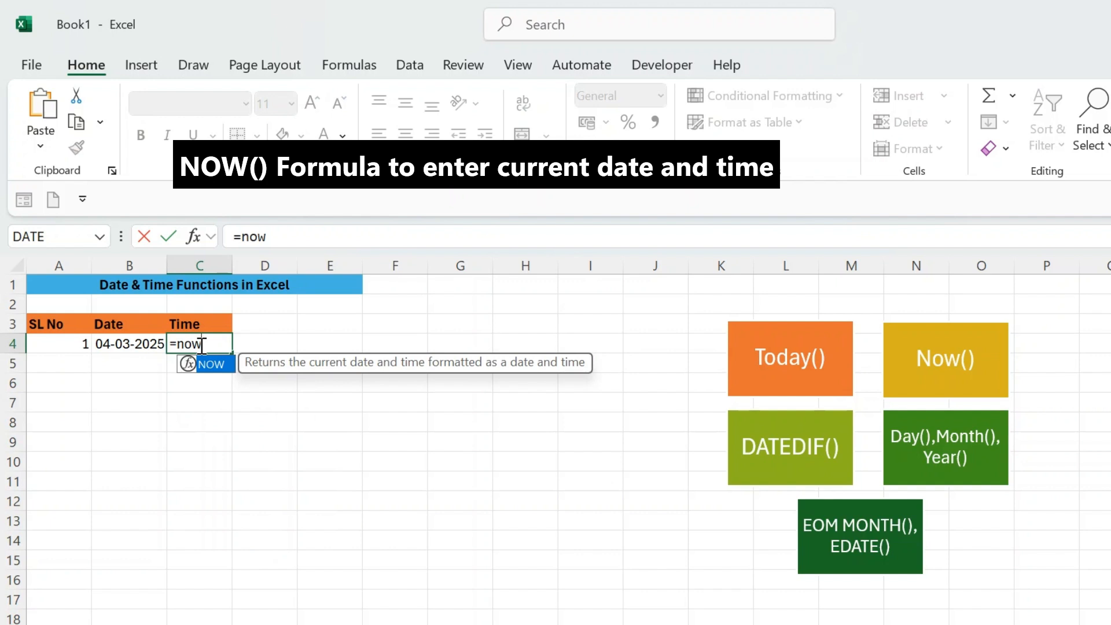
{"action": "type", "text": "()"}
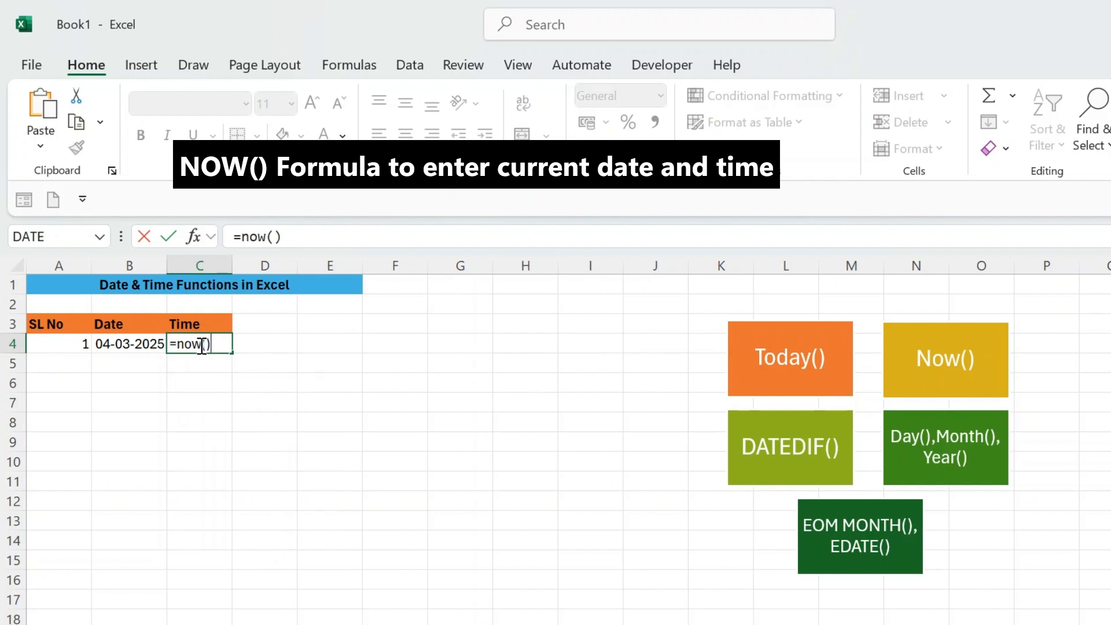
{"action": "key", "text": "Return"}
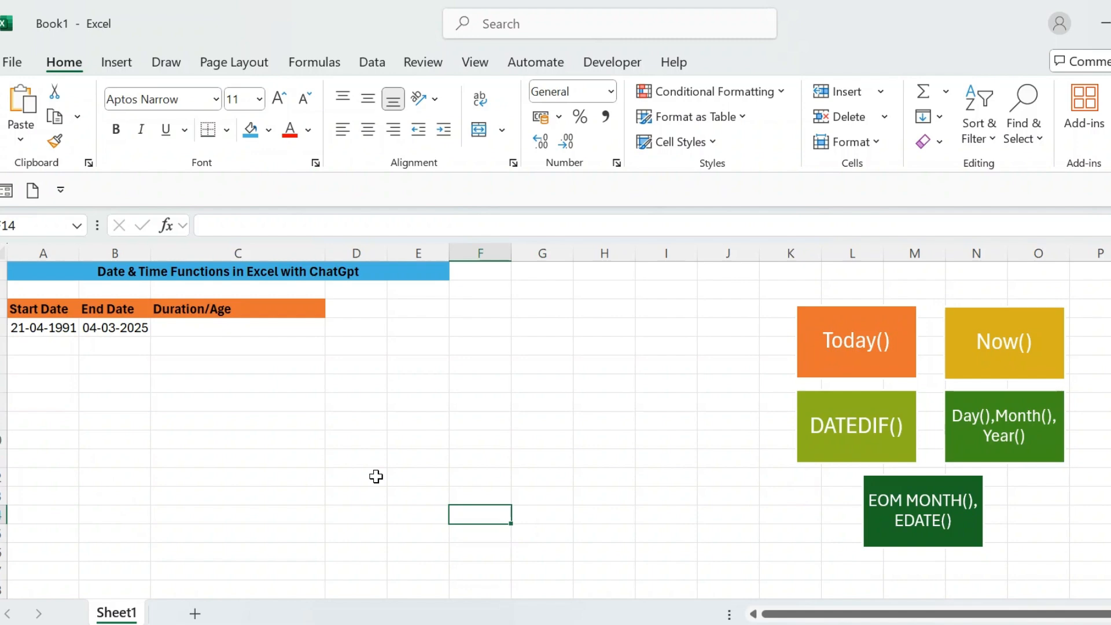
{"action": "left_click", "coordinate": [253, 326]}
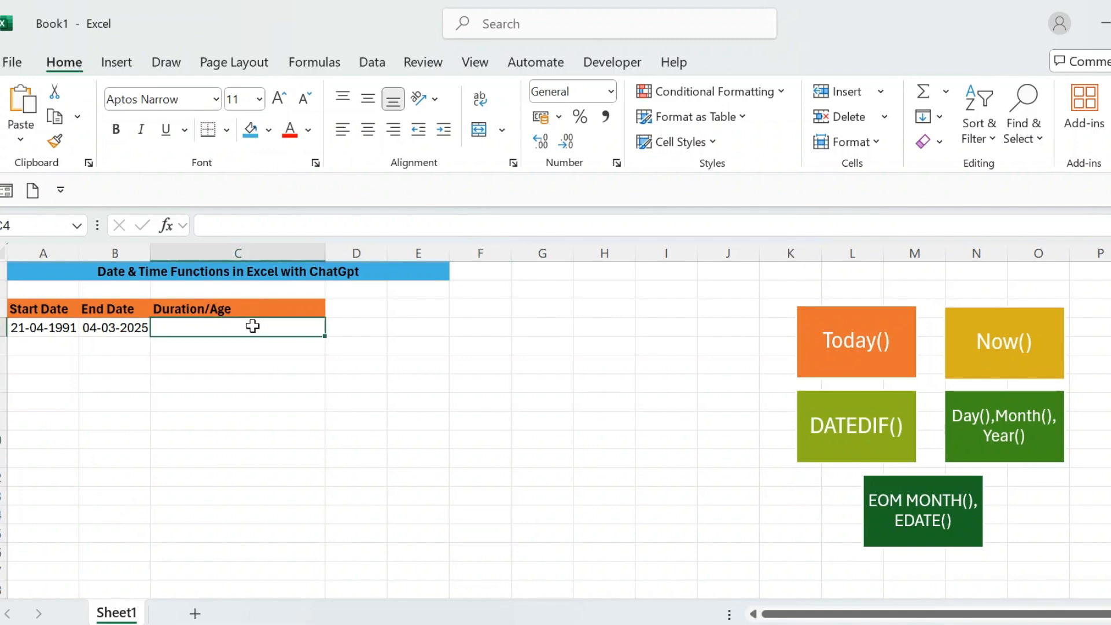
{"action": "type", "text": "="}
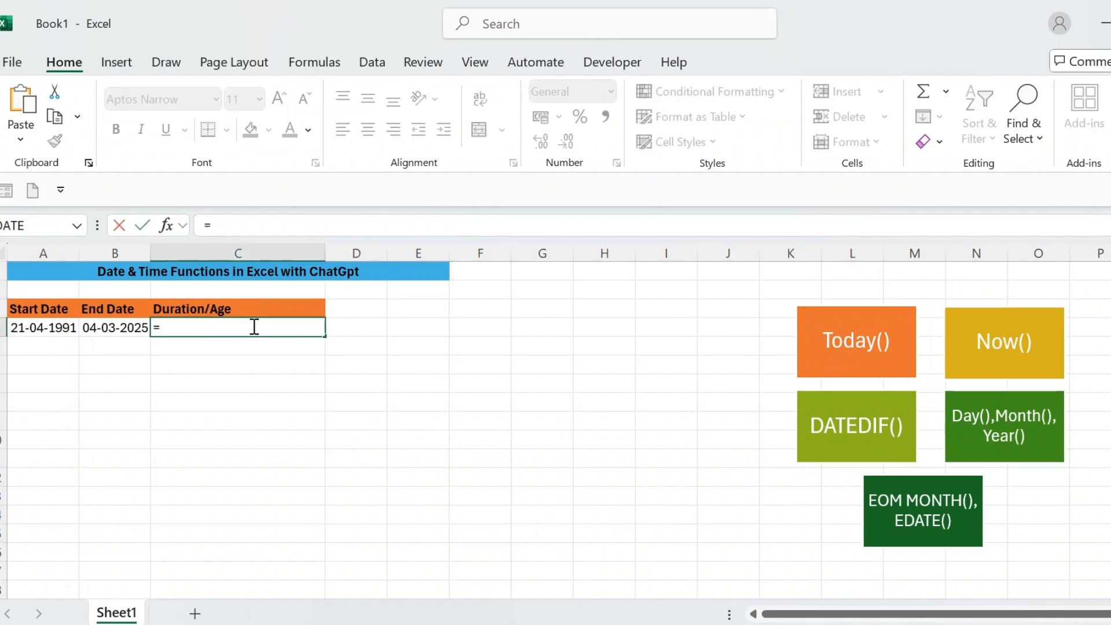
{"action": "type", "text": "dated"}
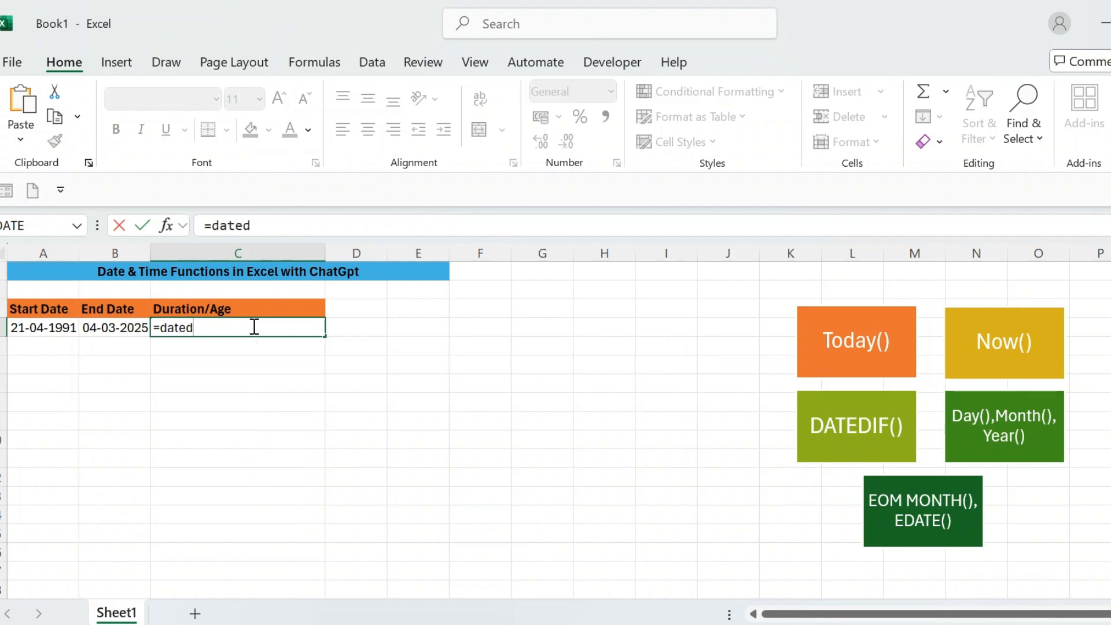
{"action": "type", "text": "if"}
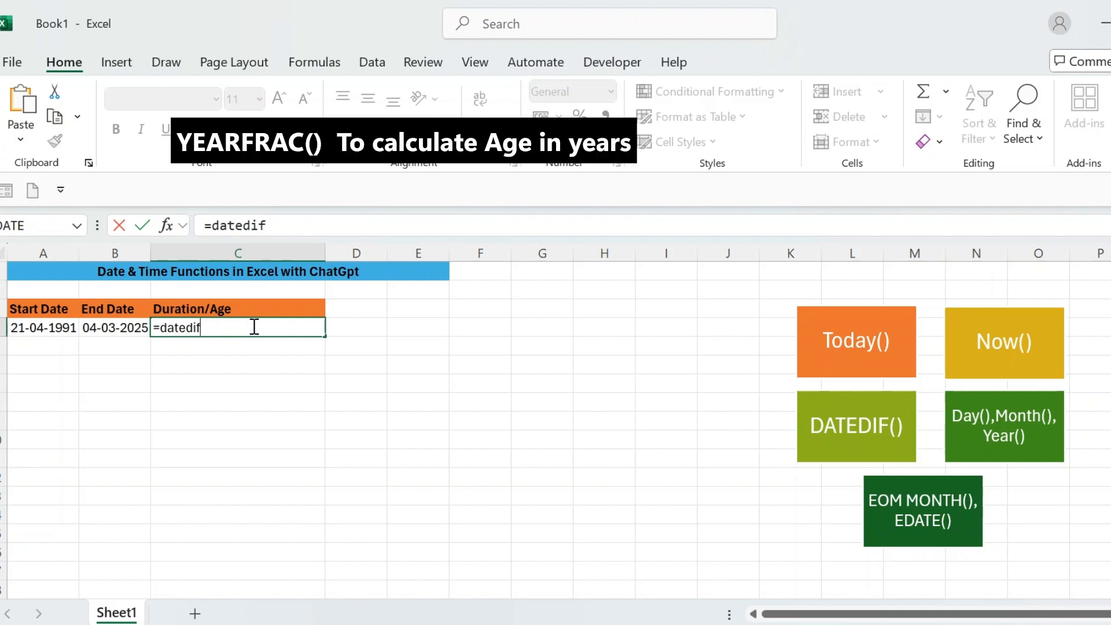
{"action": "key", "text": "BackSpace"}
{"action": "key", "text": "BackSpace"}
{"action": "key", "text": "BackSpace"}
{"action": "key", "text": "BackSpace"}
{"action": "key", "text": "BackSpace"}
{"action": "key", "text": "BackSpace"}
{"action": "key", "text": "BackSpace"}
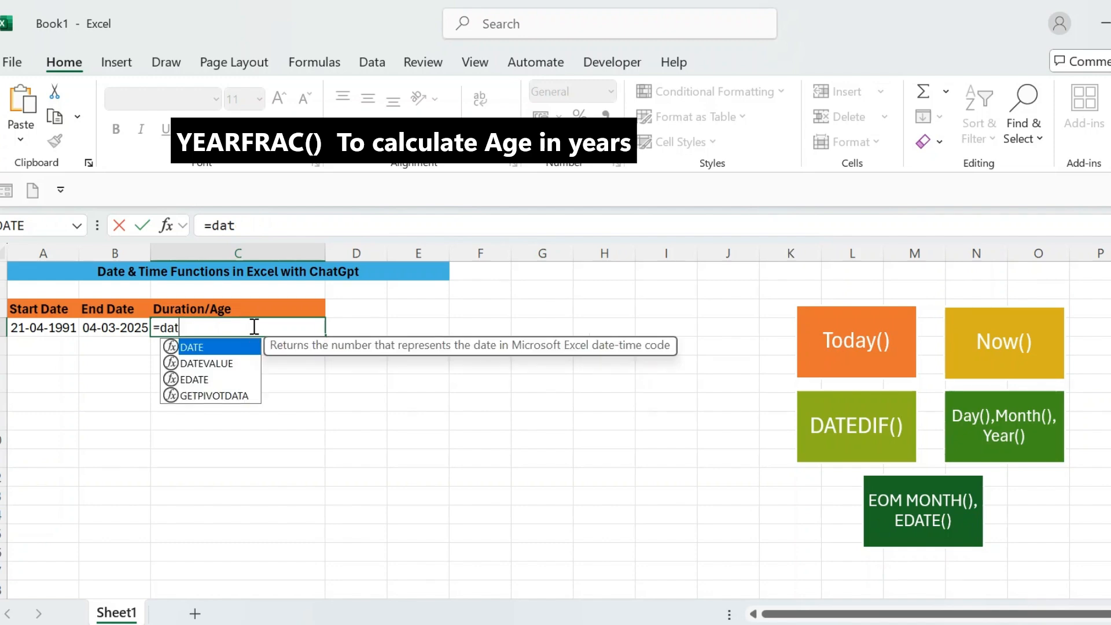
Complete the formula in the Duration/Age cell C4 as =YEARFRAC(A4,B4) to calculate the age in years
{"action": "type", "text": "year"}
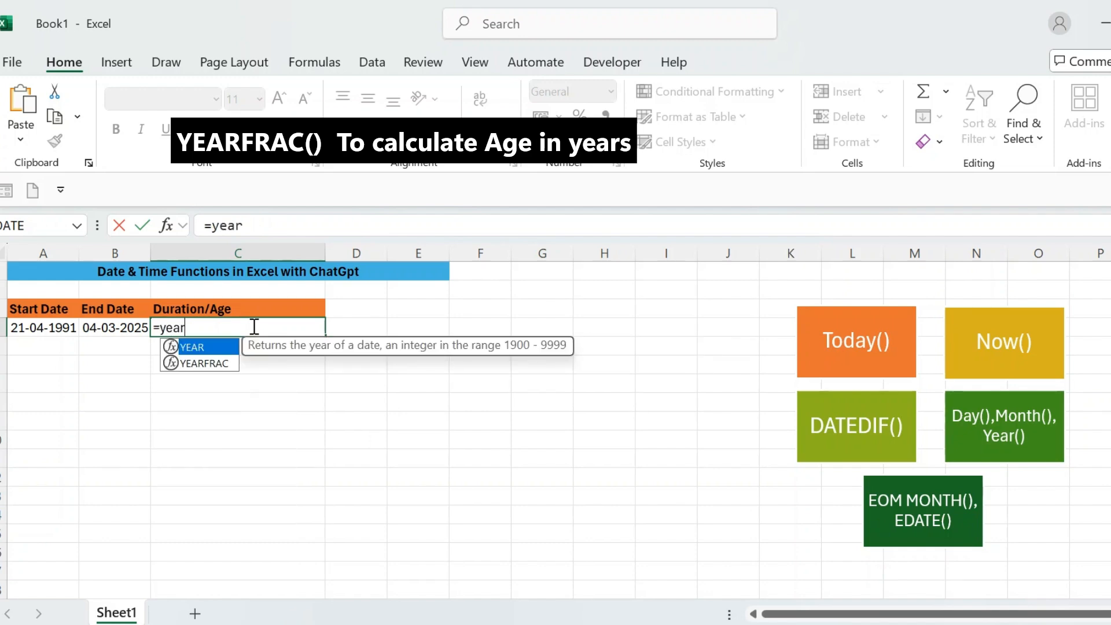
{"action": "double_click", "coordinate": [191, 364]}
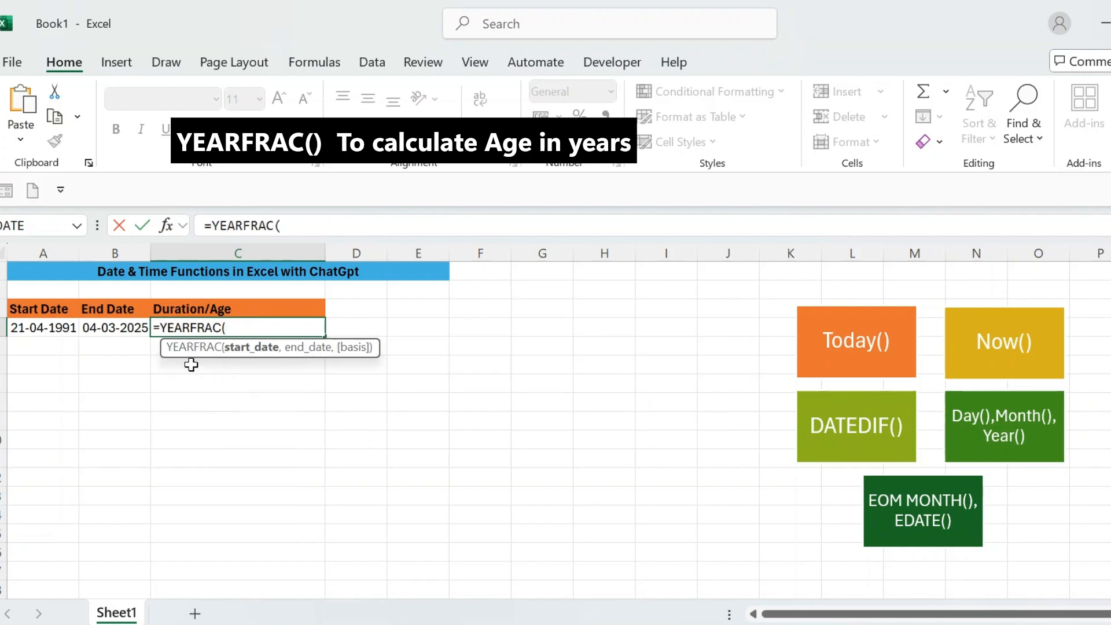
{"action": "left_click", "coordinate": [48, 327]}
{"action": "type", "text": ","}
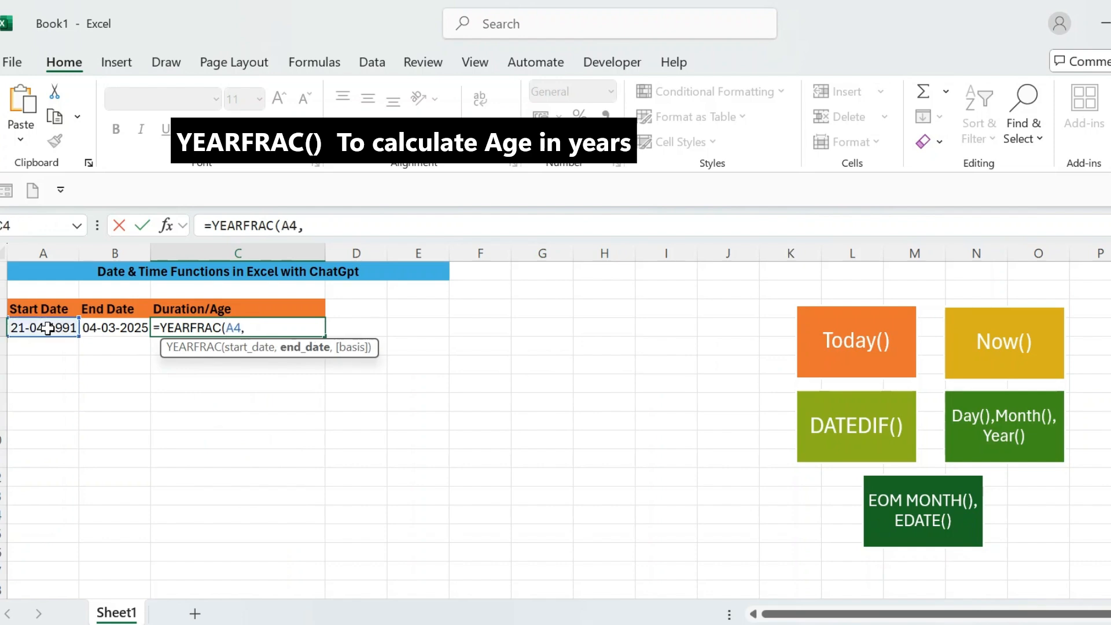
{"action": "left_click", "coordinate": [129, 328]}
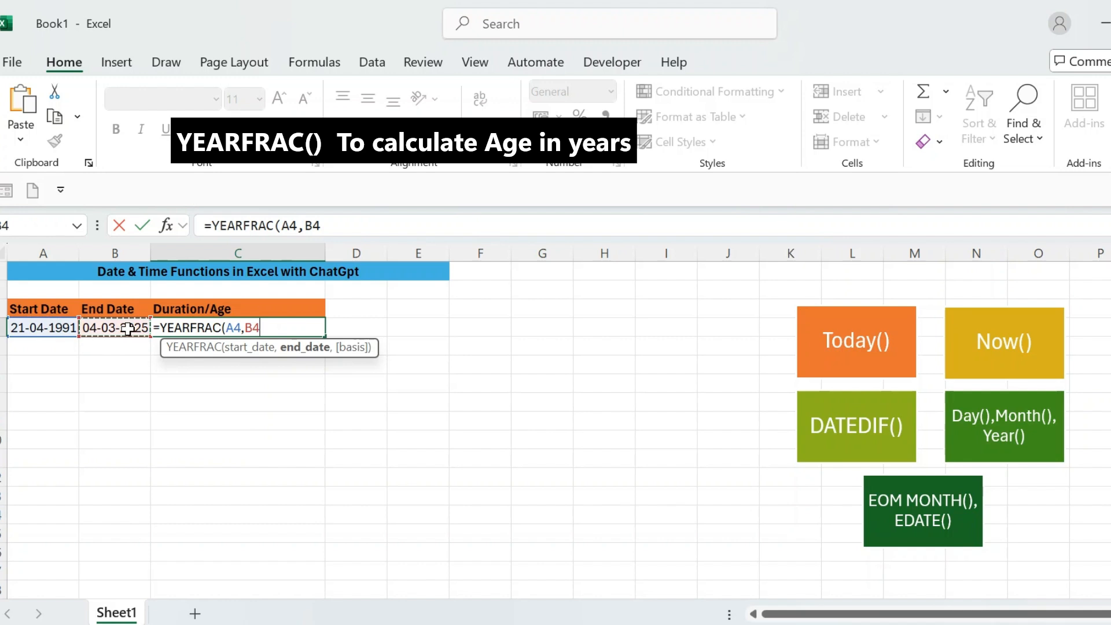
{"action": "type", "text": ")"}
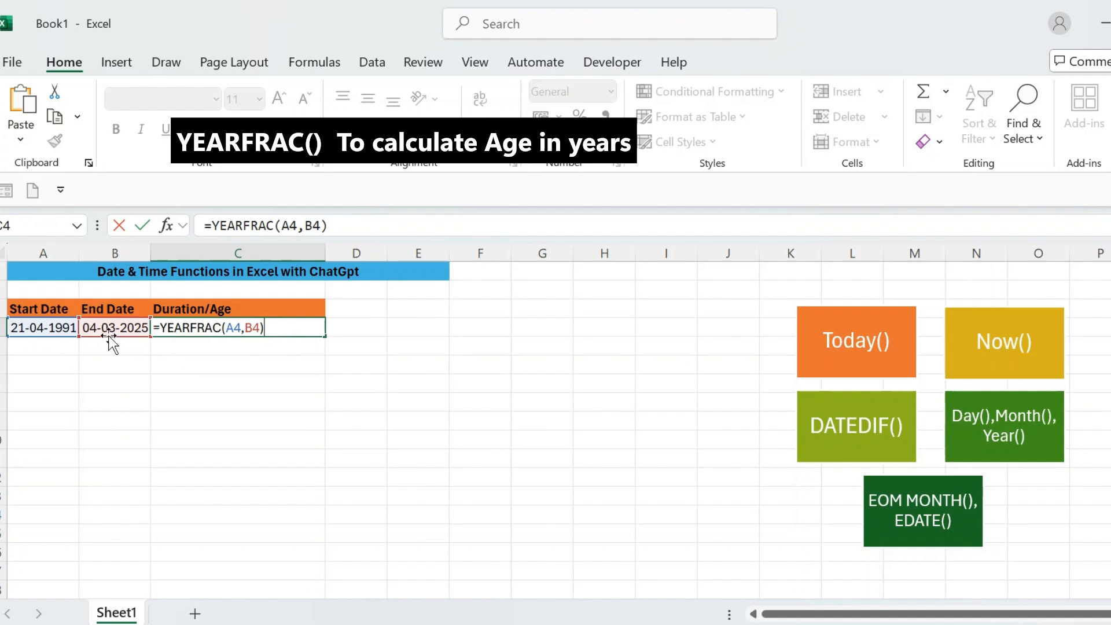
{"action": "key", "text": "Return"}
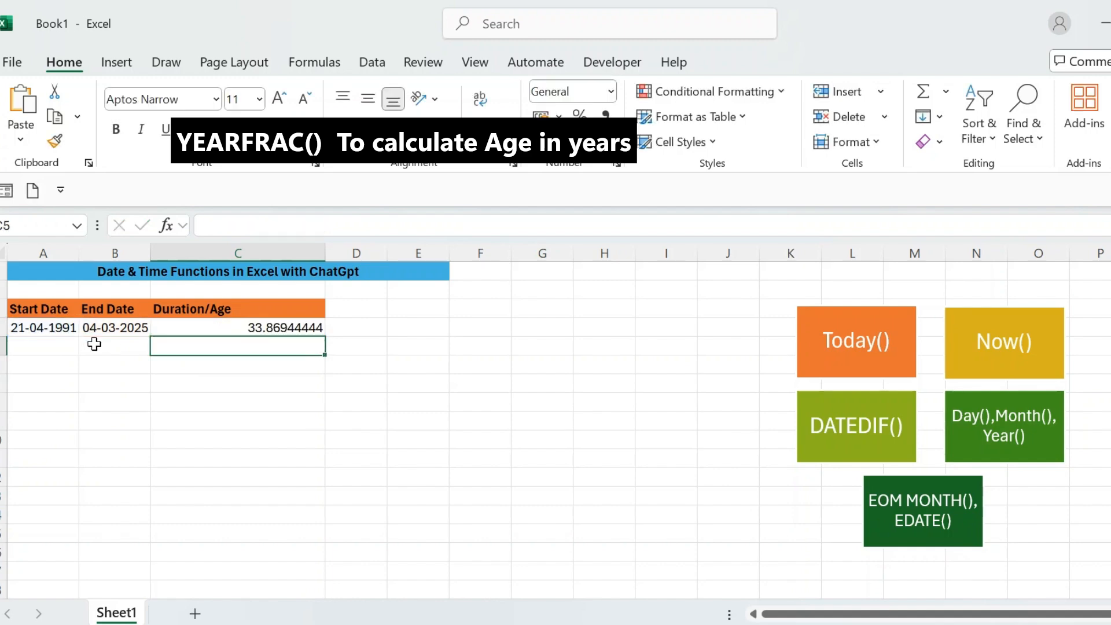
Wrap the YEARFRAC formula in C4 in INT and add basis 1, making it =INT(YEARFRAC(A4,B4,1))
{"action": "left_click", "coordinate": [199, 326]}
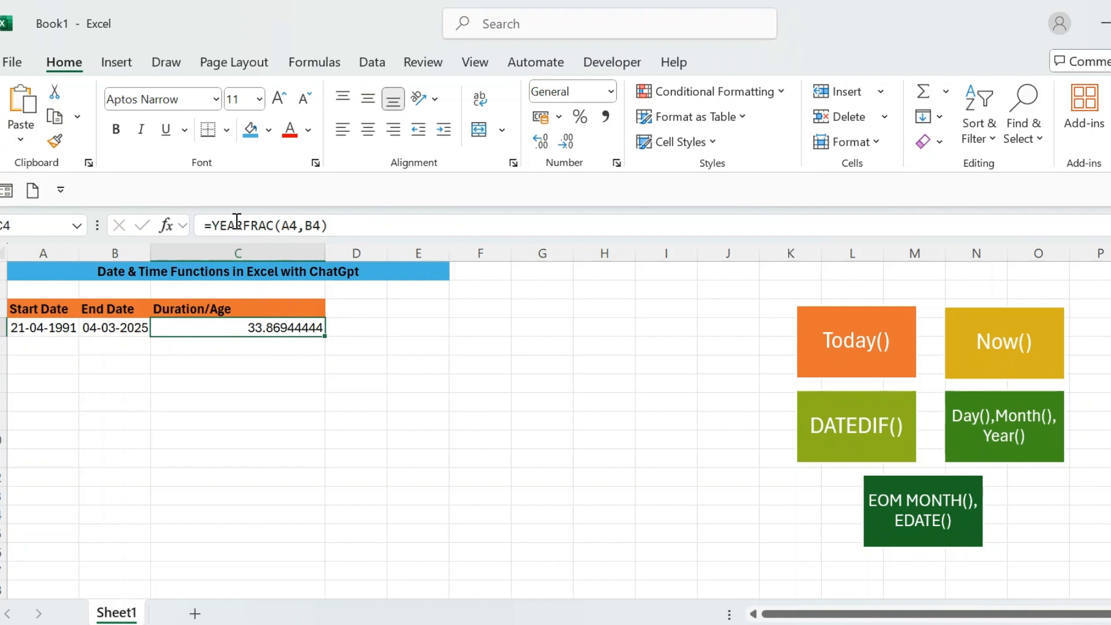
{"action": "left_click", "coordinate": [214, 225]}
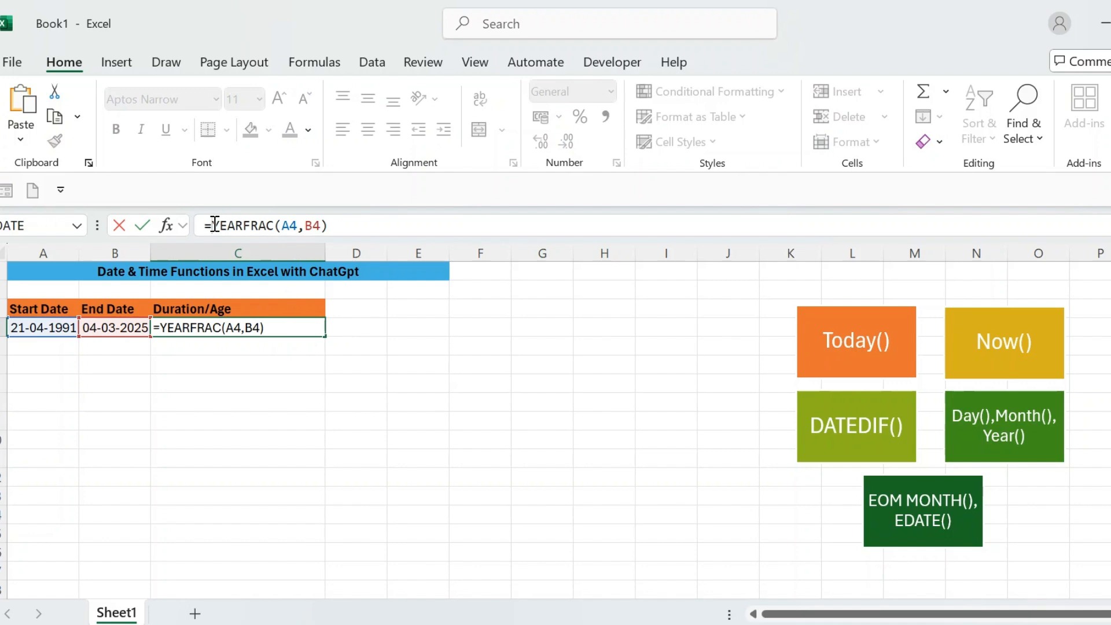
{"action": "type", "text": "int"}
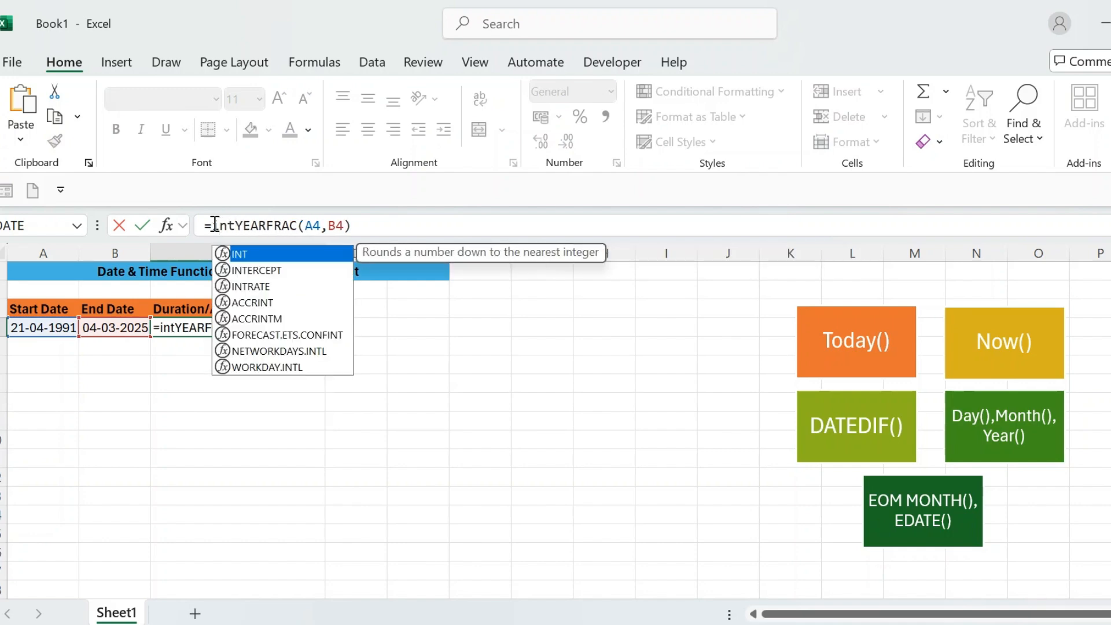
{"action": "double_click", "coordinate": [256, 258]}
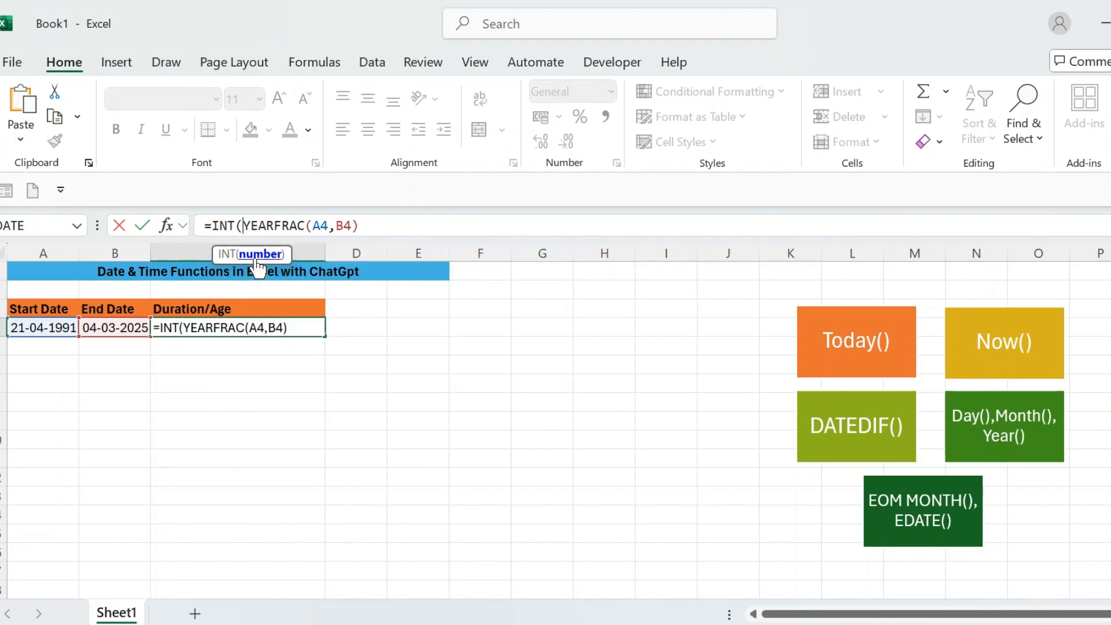
{"action": "left_click", "coordinate": [372, 226]}
{"action": "type", "text": ")"}
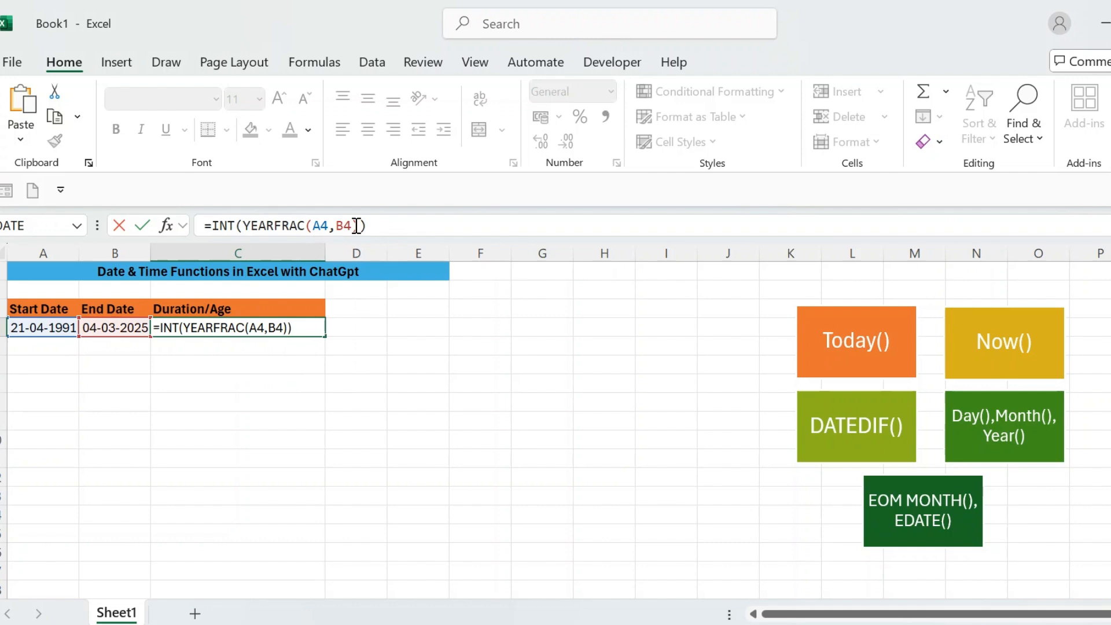
{"action": "left_click", "coordinate": [356, 225]}
{"action": "type", "text": ",1"}
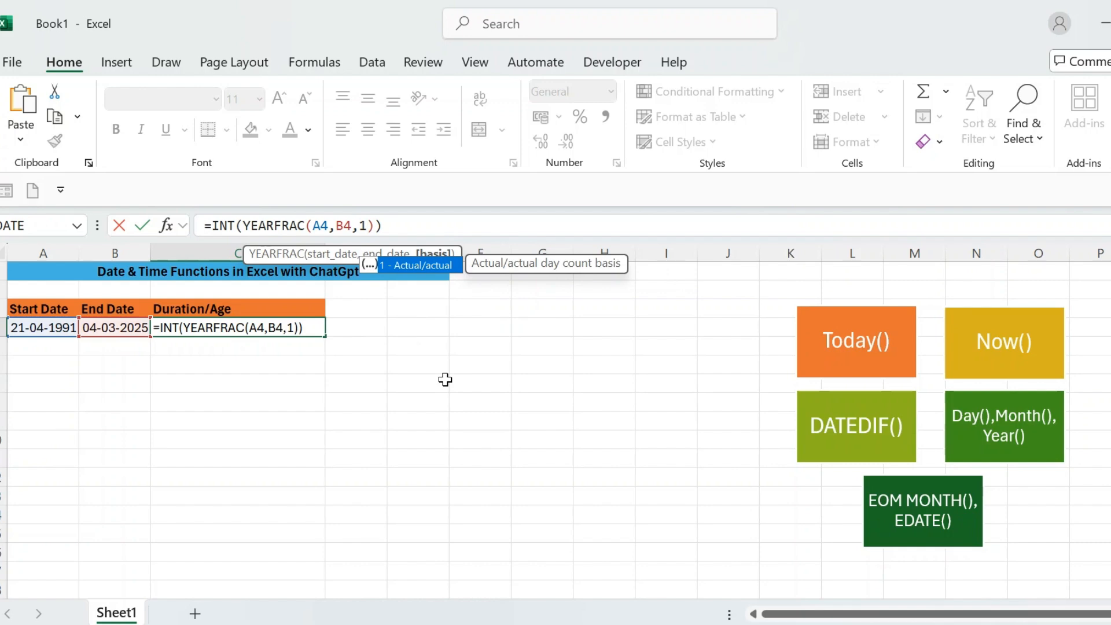
{"action": "key", "text": "Return"}
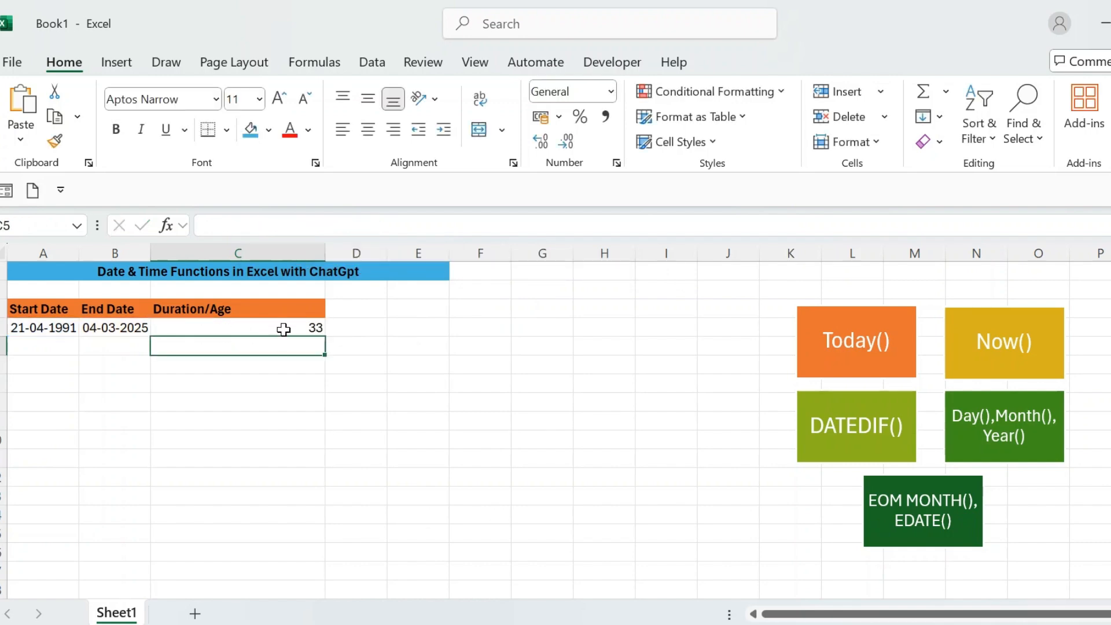
Undo both the INT edit and the original YEARFRAC entry in the Duration/Age cell C4
{"action": "left_click", "coordinate": [284, 329]}
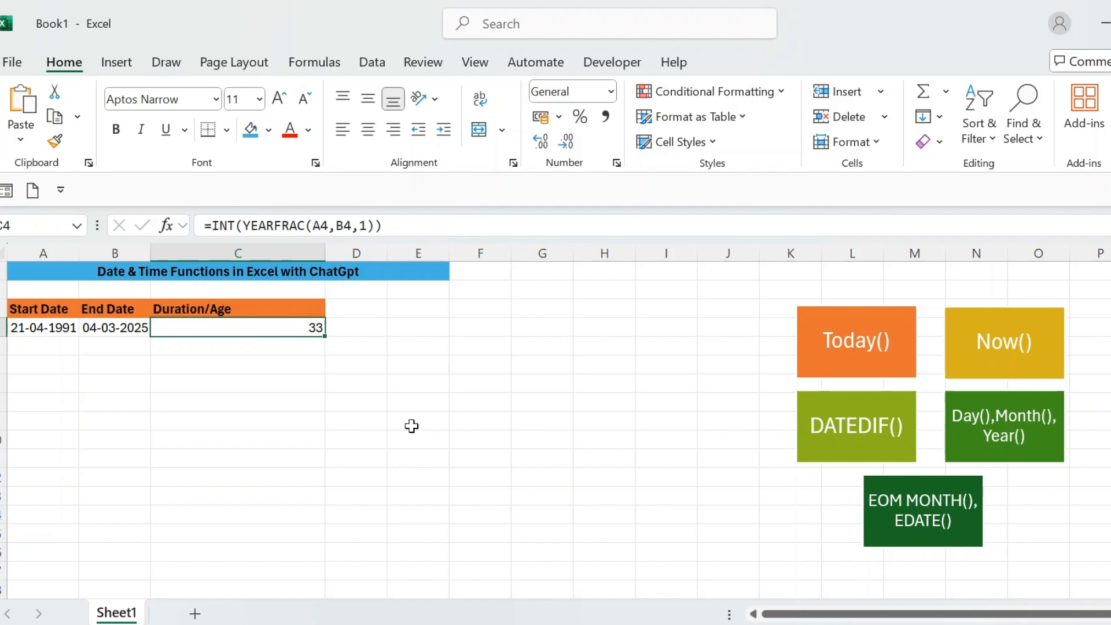
{"action": "key", "text": "ctrl+z"}
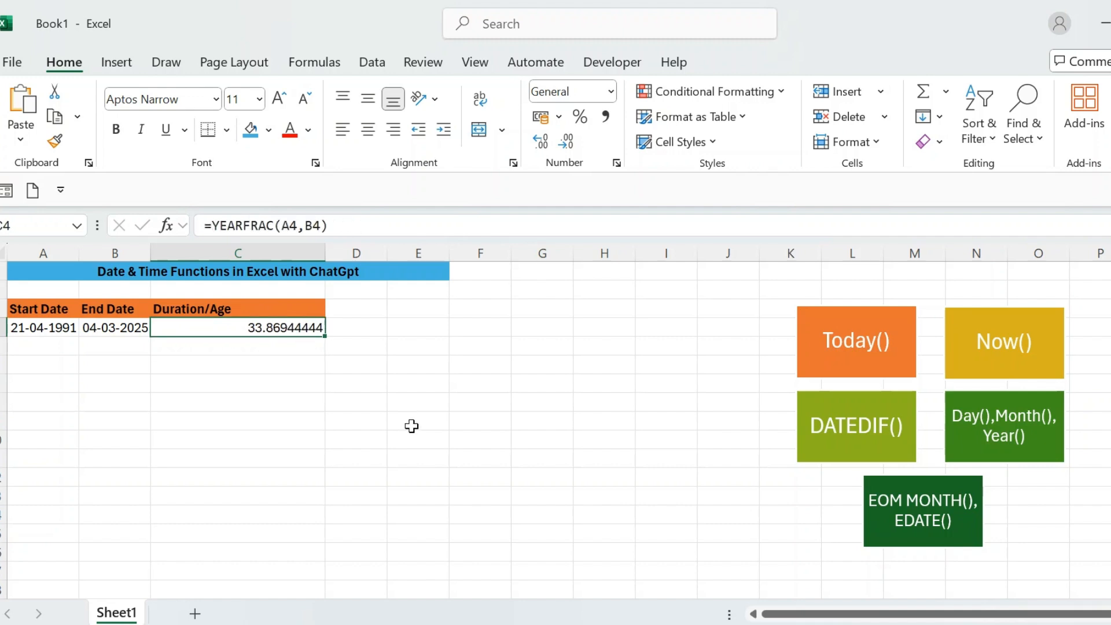
{"action": "key", "text": "ctrl+z"}
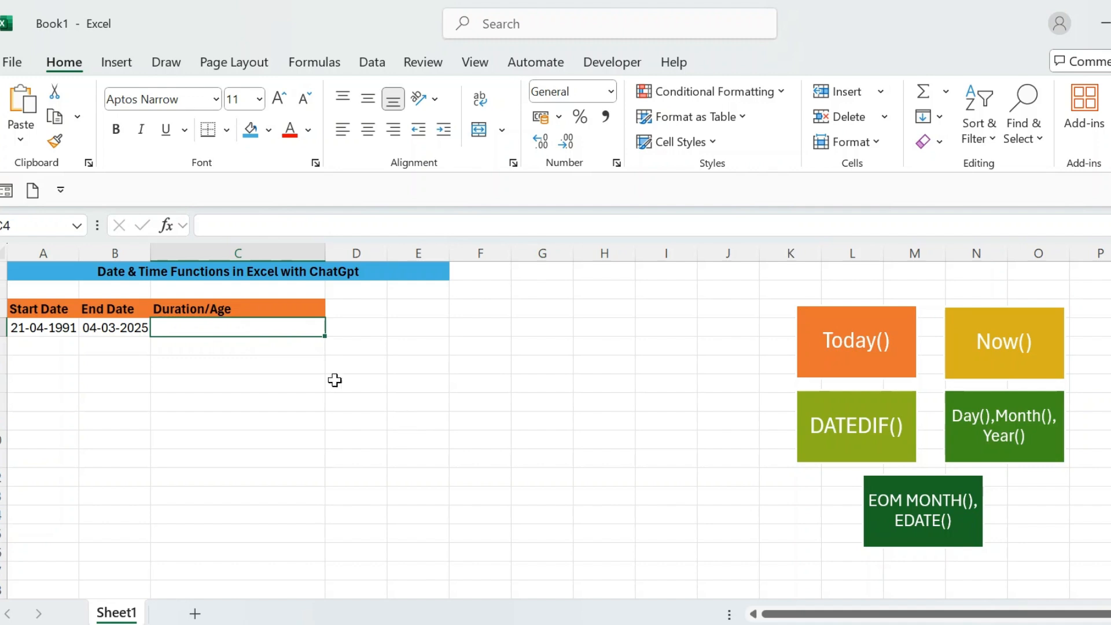
{"action": "double_click", "coordinate": [302, 328]}
{"action": "type", "text": "=dat"}
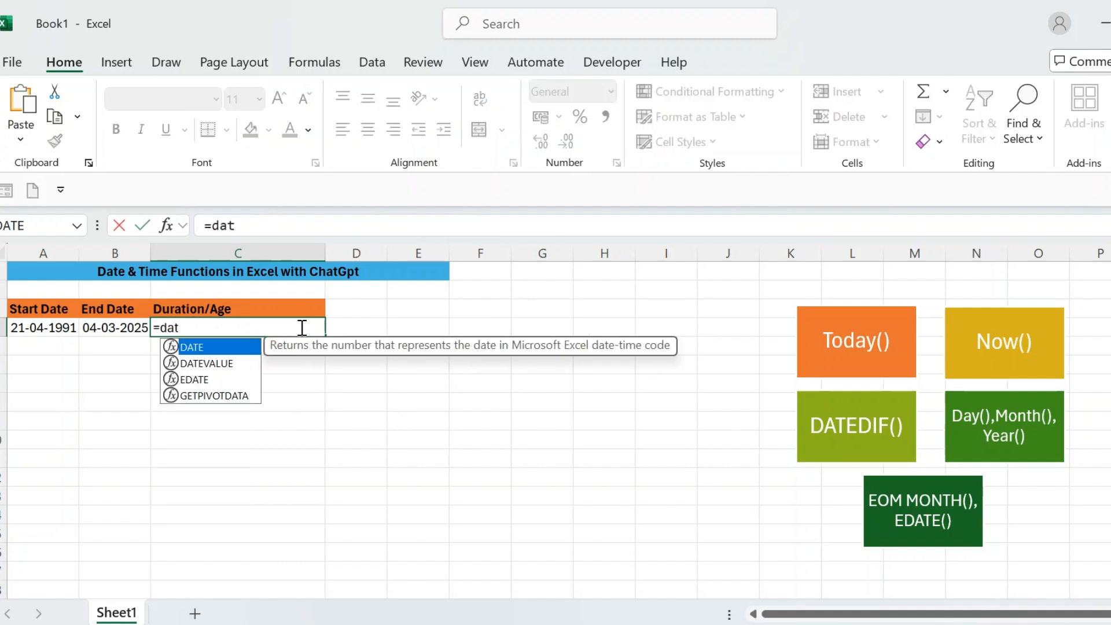
{"action": "type", "text": "ed"}
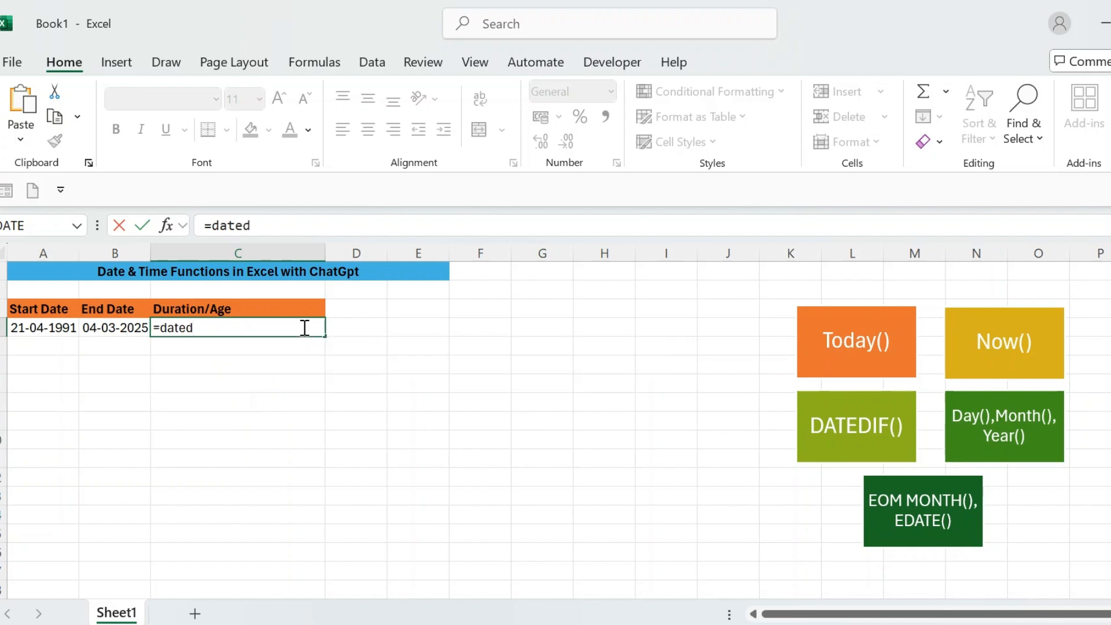
{"action": "type", "text": "if"}
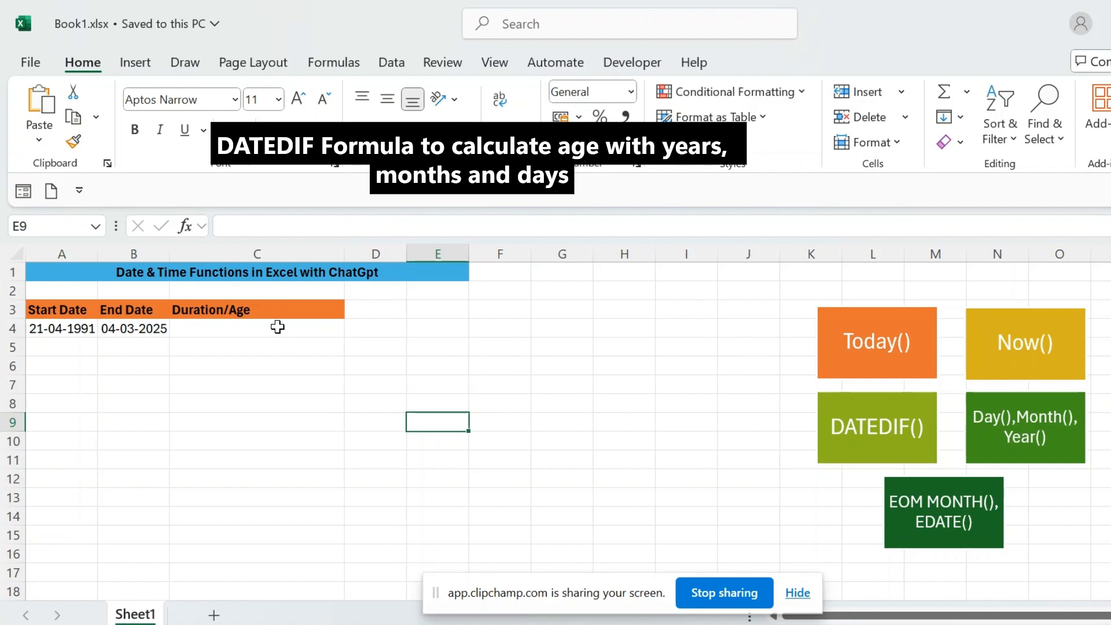
Enter a DATEDIF formula in the Duration/Age cell C4 for the full years between the dates: =DATEDIF(A4,B4, "y")
{"action": "left_click", "coordinate": [278, 327]}
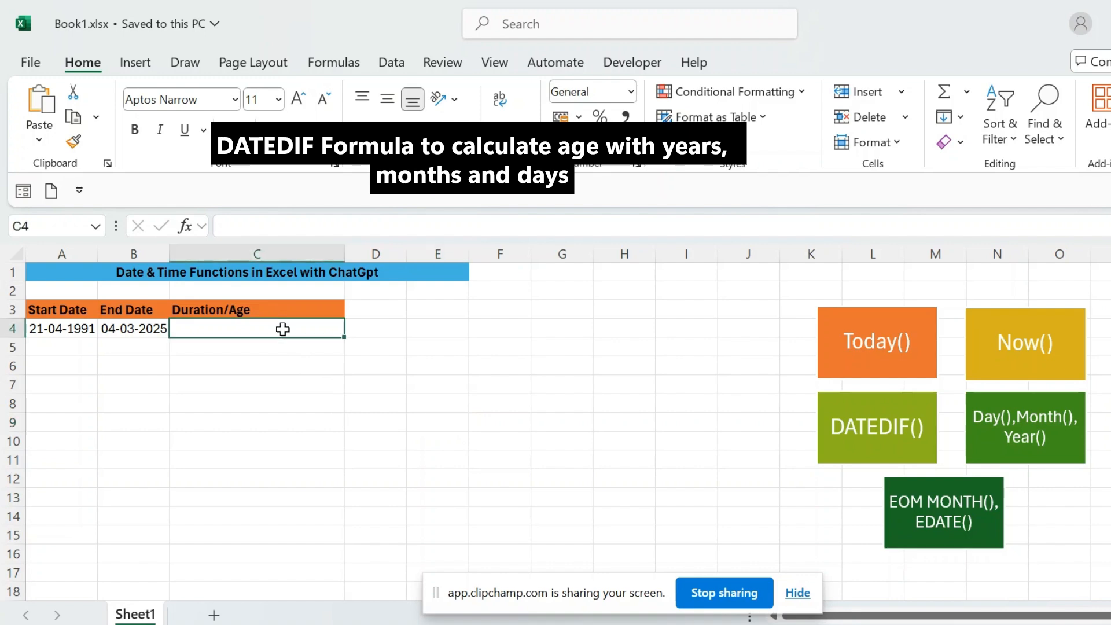
{"action": "double_click", "coordinate": [283, 328]}
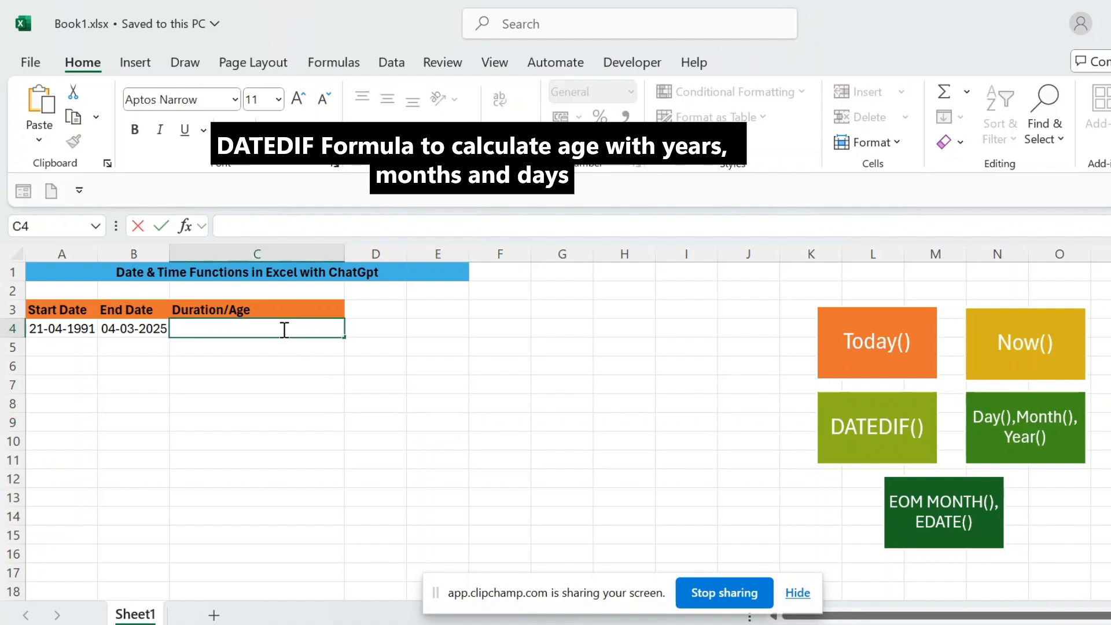
{"action": "type", "text": "=dated"}
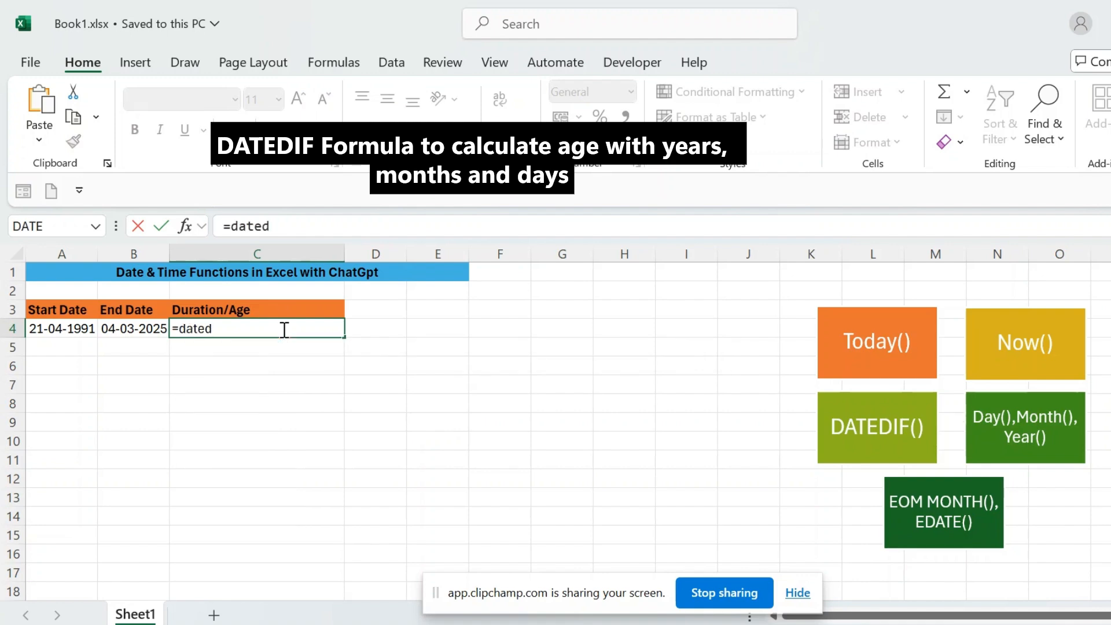
{"action": "type", "text": "if"}
{"action": "type", "text": "("}
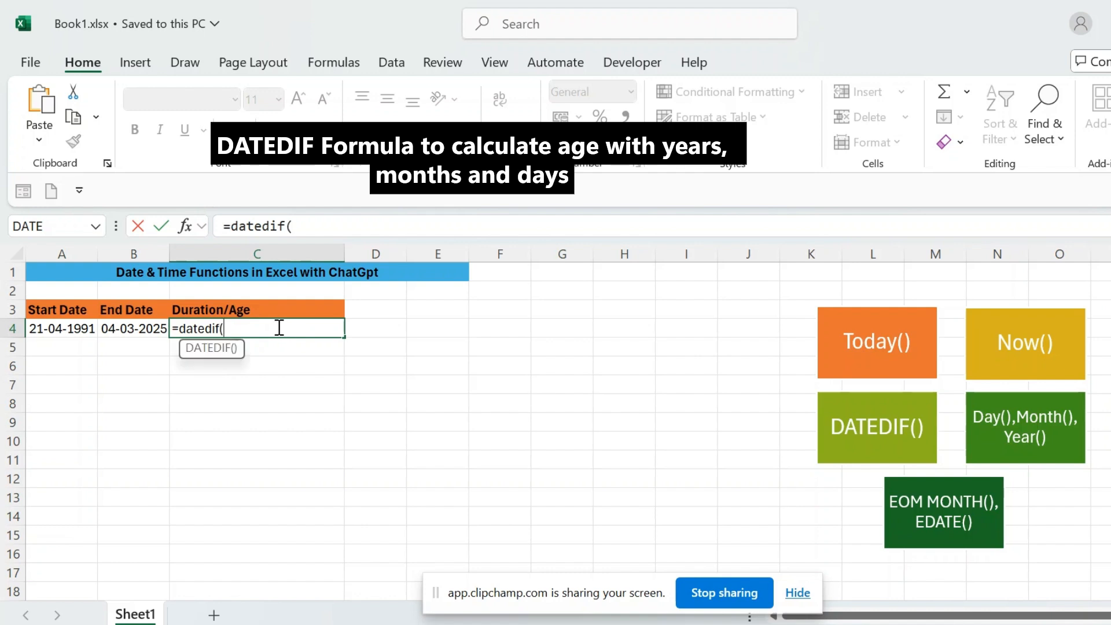
{"action": "left_click", "coordinate": [60, 329]}
{"action": "type", "text": ","}
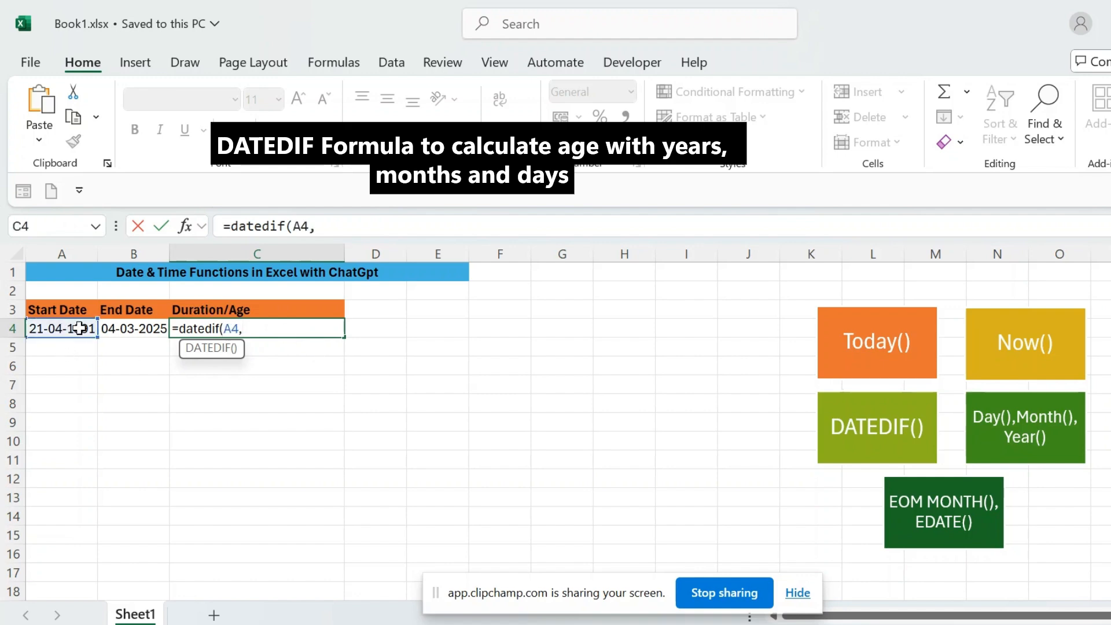
{"action": "left_click", "coordinate": [122, 329]}
{"action": "type", "text": ", \""}
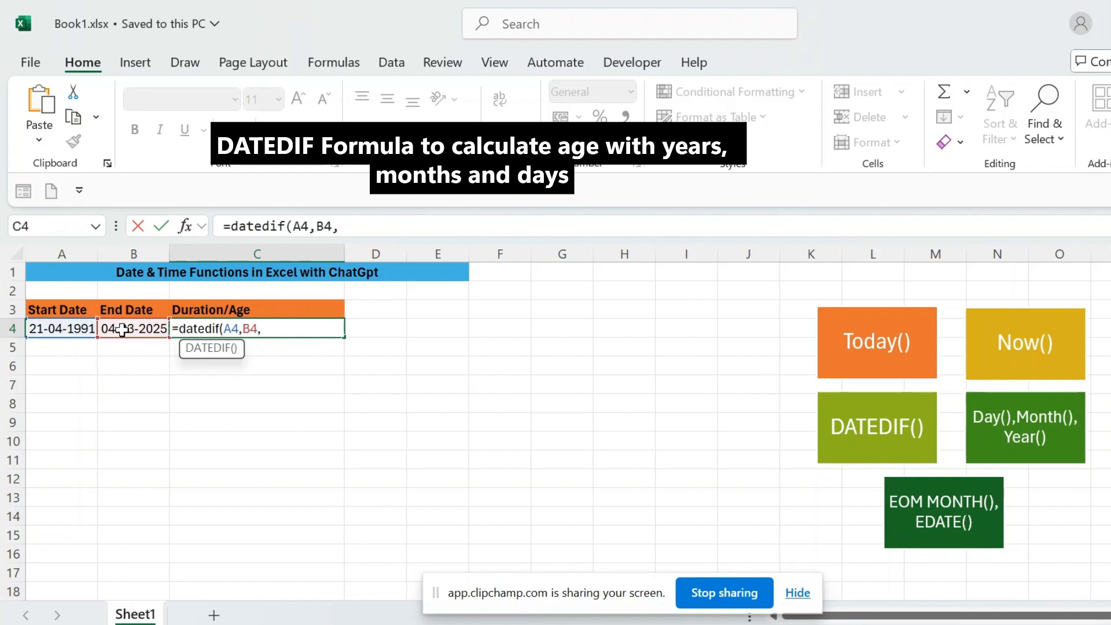
{"action": "type", "text": "y\")"}
{"action": "key", "text": "Return"}
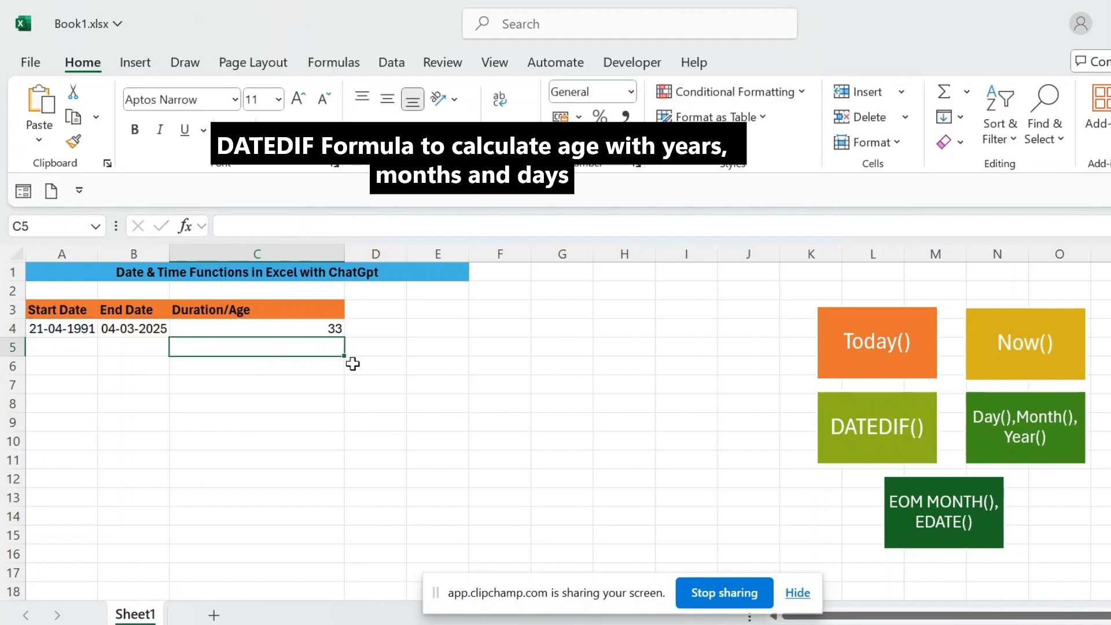
Try the unit "mm" in the DATEDIF formula in C4, making it =DATEDIF(A4,B4, "mm")
{"action": "left_click", "coordinate": [287, 325]}
{"action": "double_click", "coordinate": [287, 325]}
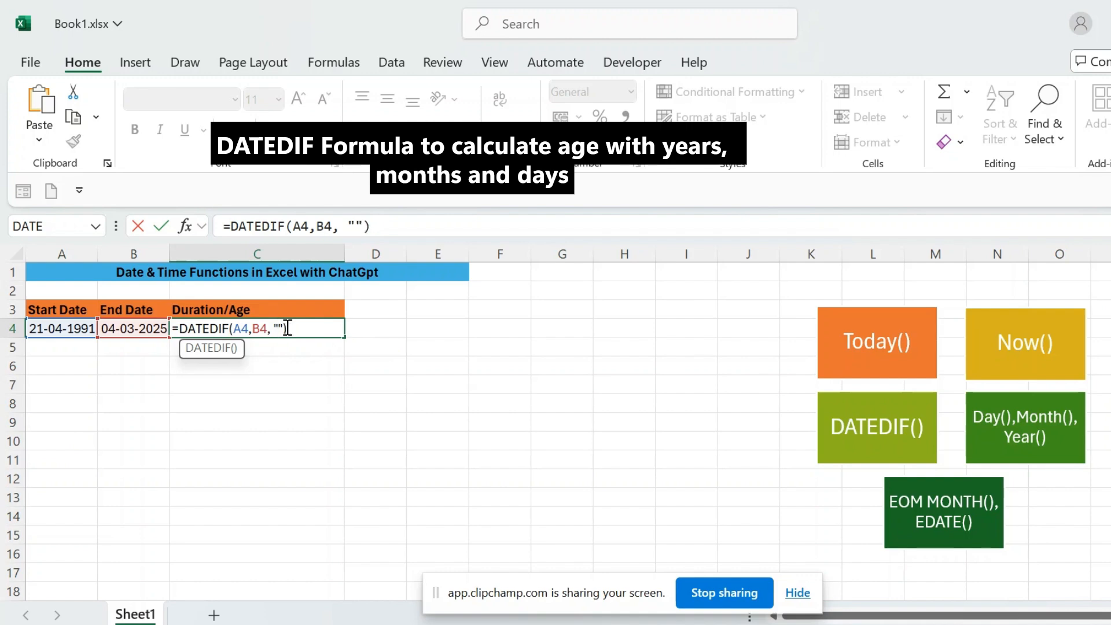
{"action": "type", "text": "mm"}
{"action": "key", "text": "Return"}
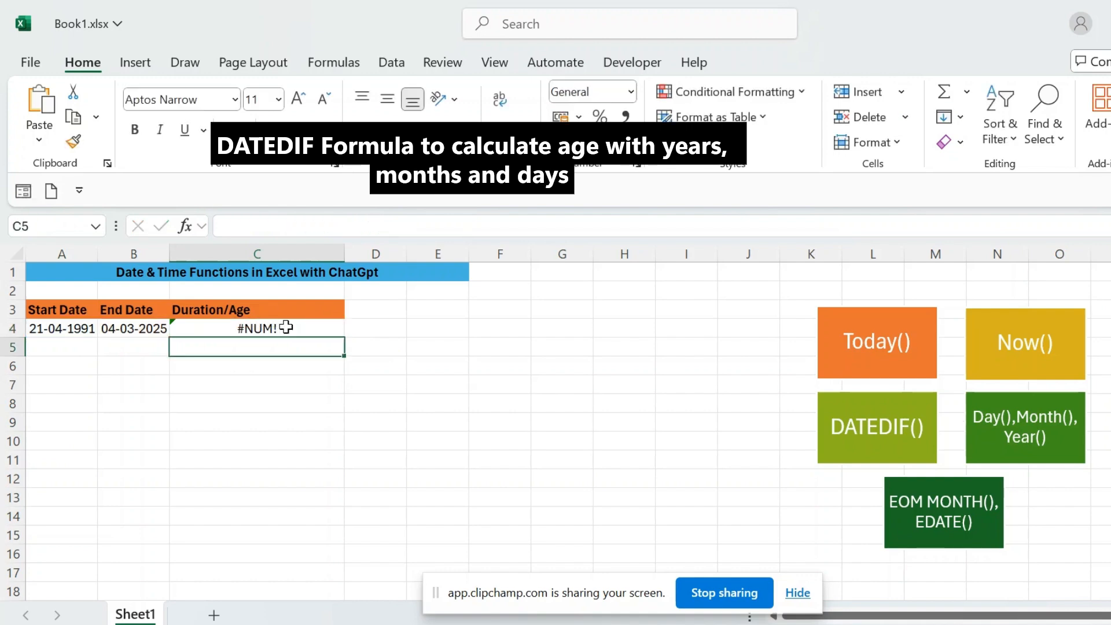
Correct the unit in the C4 formula to a single "m", making it =DATEDIF(A4,B4, "m") to calculate the age in months
{"action": "left_click", "coordinate": [290, 327]}
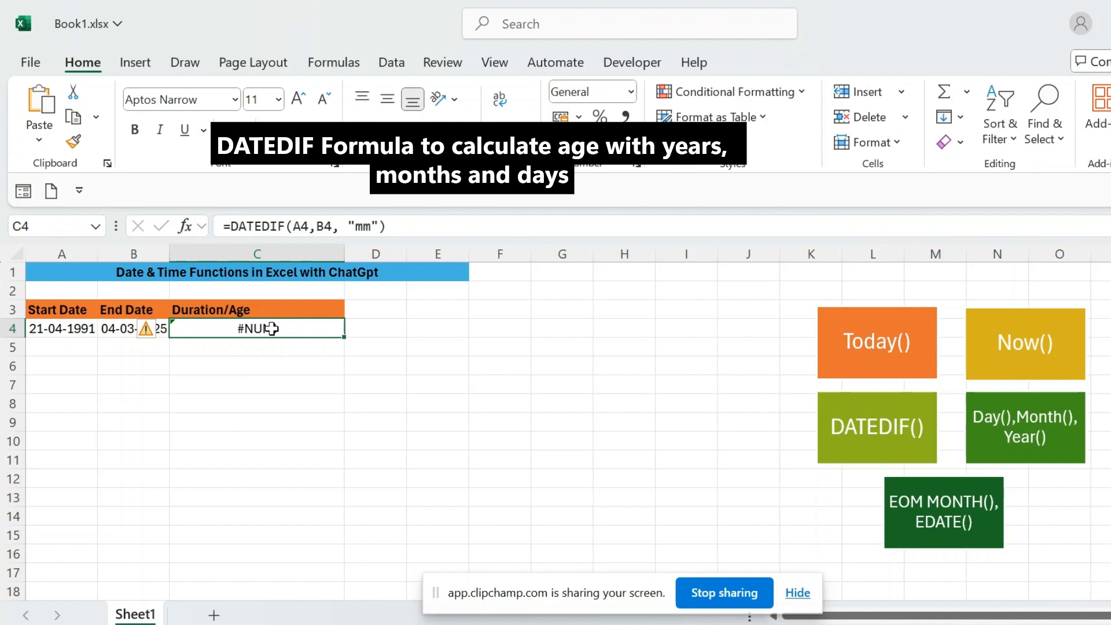
{"action": "double_click", "coordinate": [289, 327]}
{"action": "key", "text": "BackSpace"}
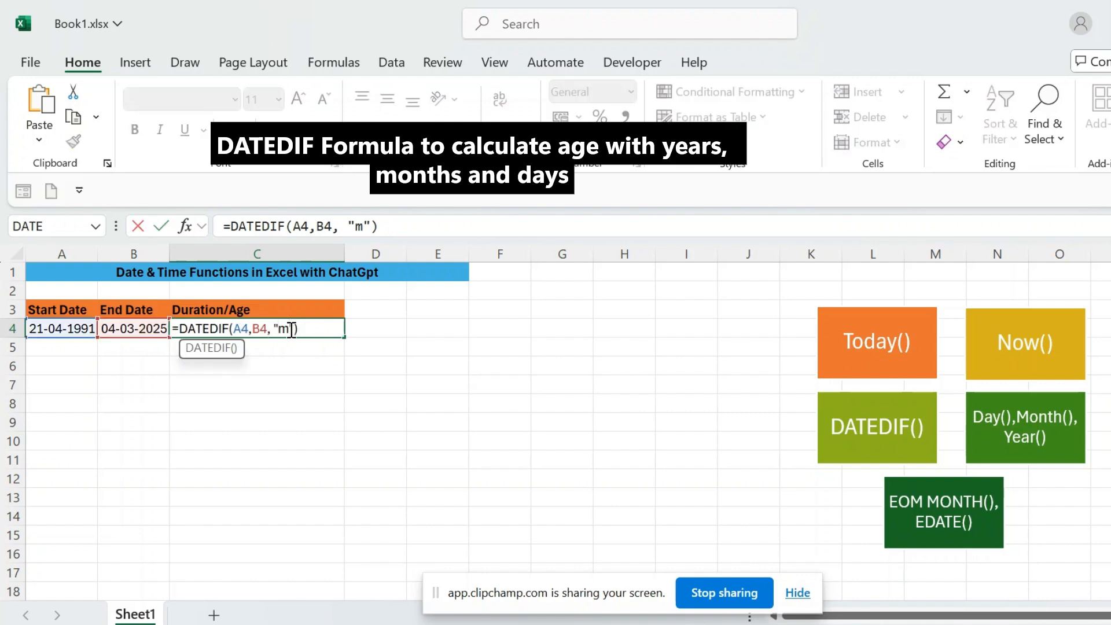
{"action": "key", "text": "Return"}
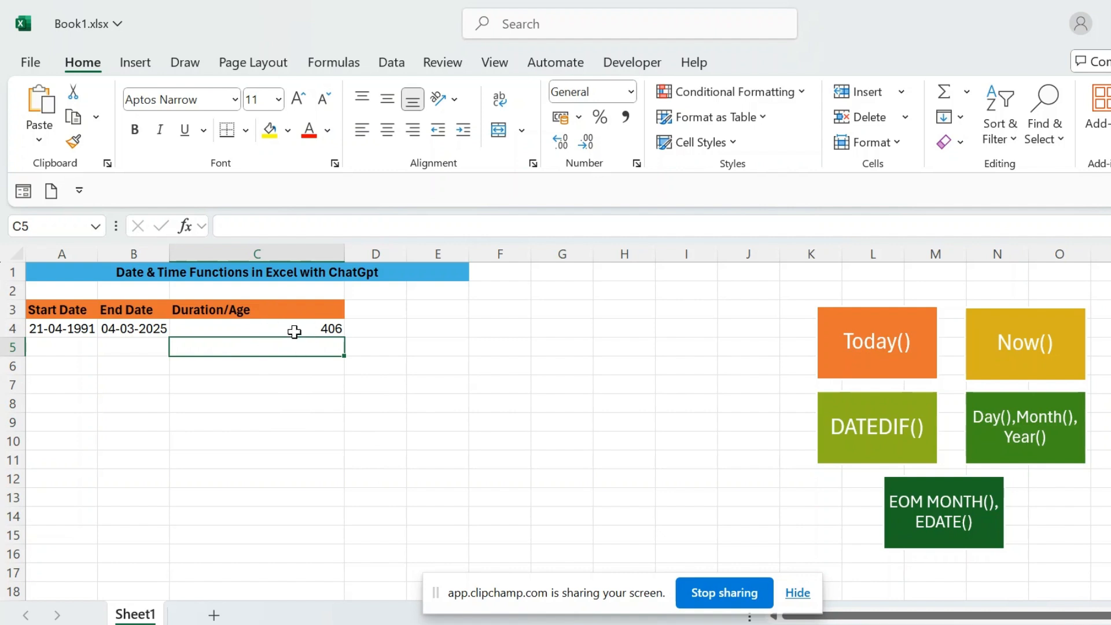
Change the DATEDIF unit in C4 to "d" to calculate the age in days, and reselect the cell
{"action": "left_click", "coordinate": [298, 328]}
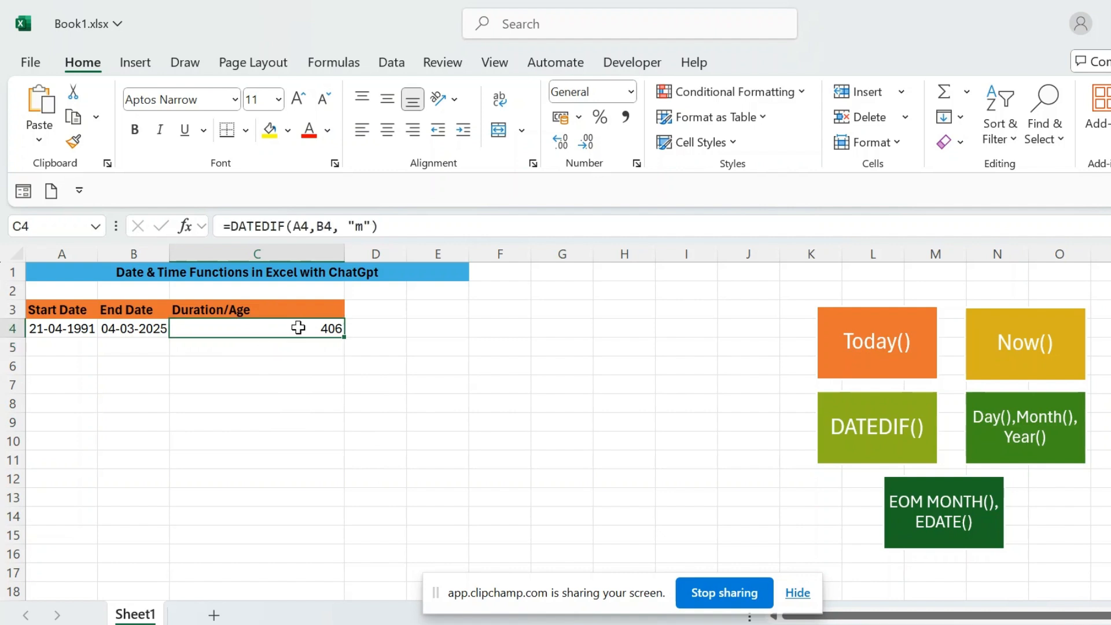
{"action": "double_click", "coordinate": [298, 328]}
{"action": "left_click", "coordinate": [287, 328]}
{"action": "key", "text": "BackSpace"}
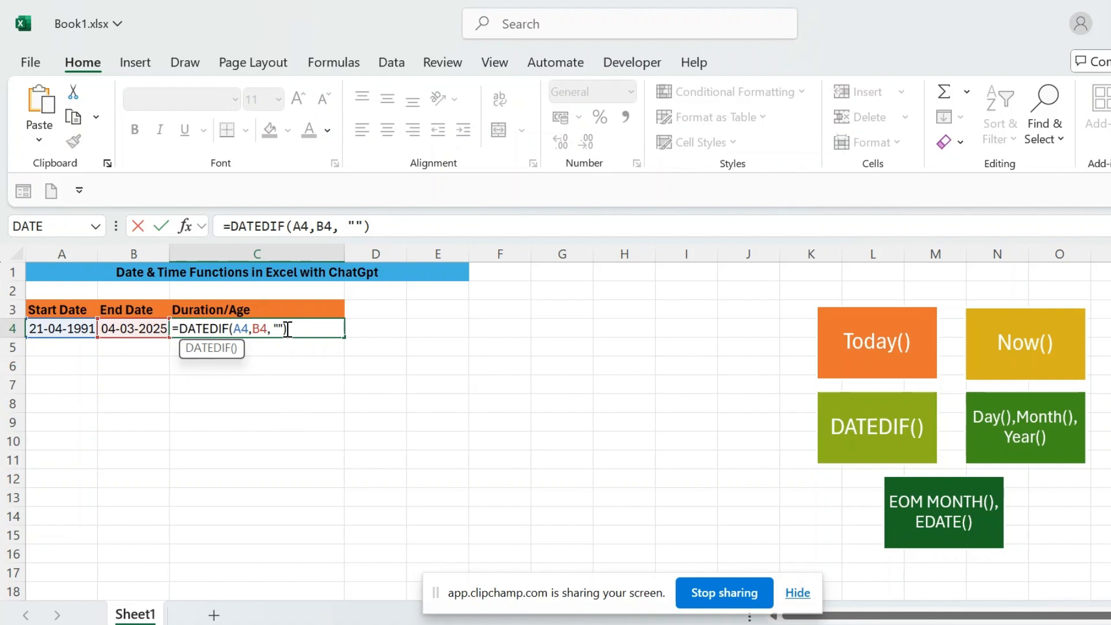
{"action": "type", "text": "d"}
{"action": "key", "text": "Return"}
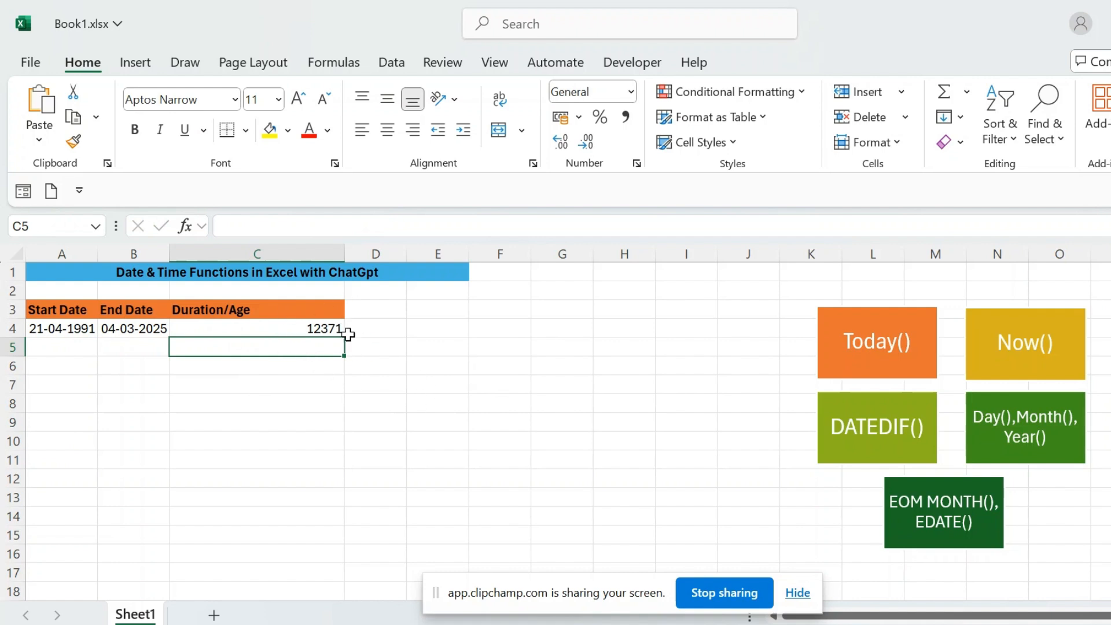
{"action": "left_click", "coordinate": [341, 441]}
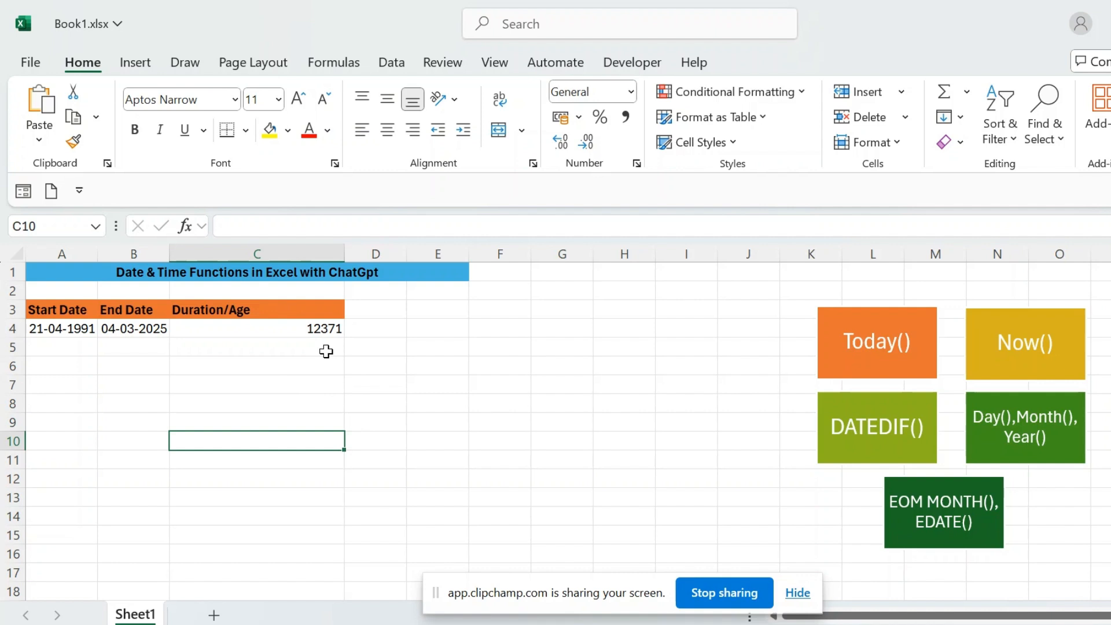
{"action": "left_click", "coordinate": [332, 326]}
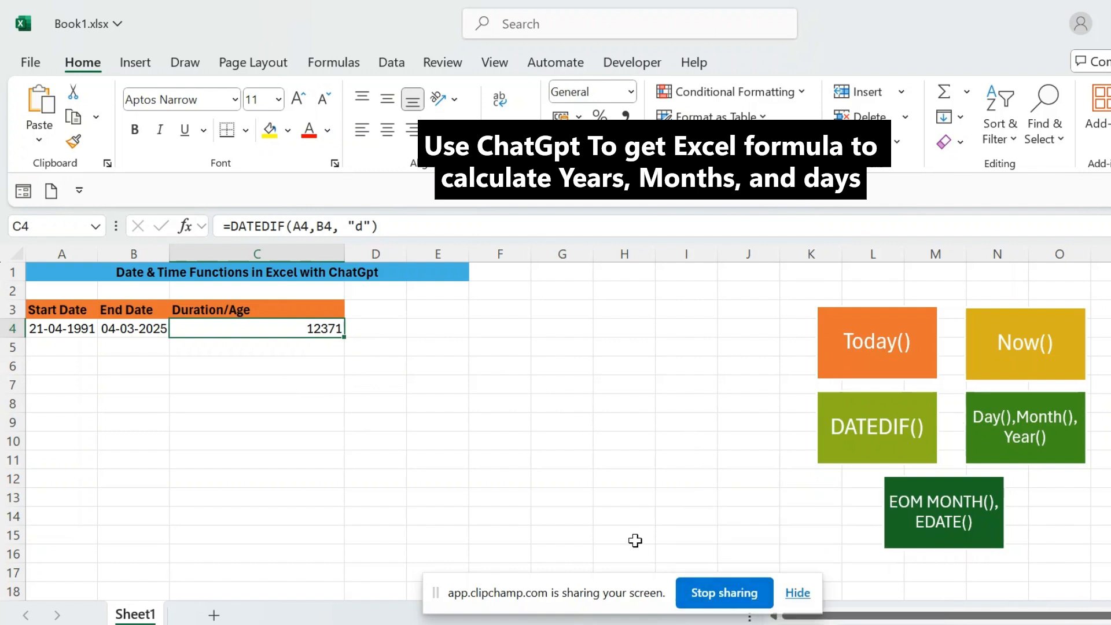
Switch to ChatGPT in the browser and begin a prompt with "i need dated if formula for calcualtion of age where"
{"action": "left_click", "coordinate": [801, 591]}
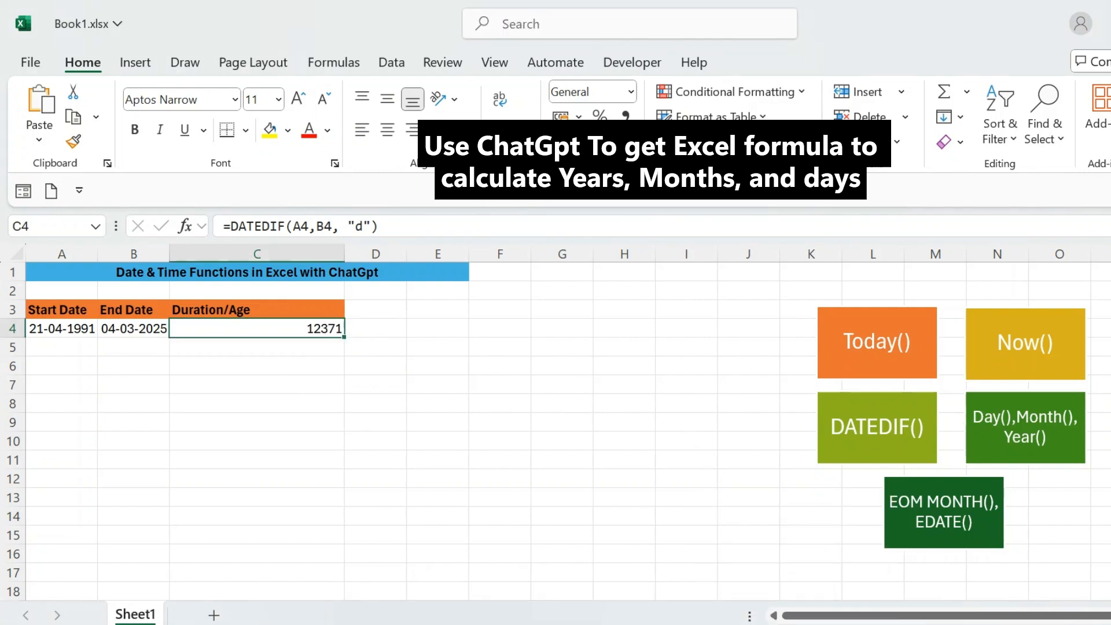
{"action": "left_click", "coordinate": [810, 624]}
{"action": "left_click", "coordinate": [476, 353]}
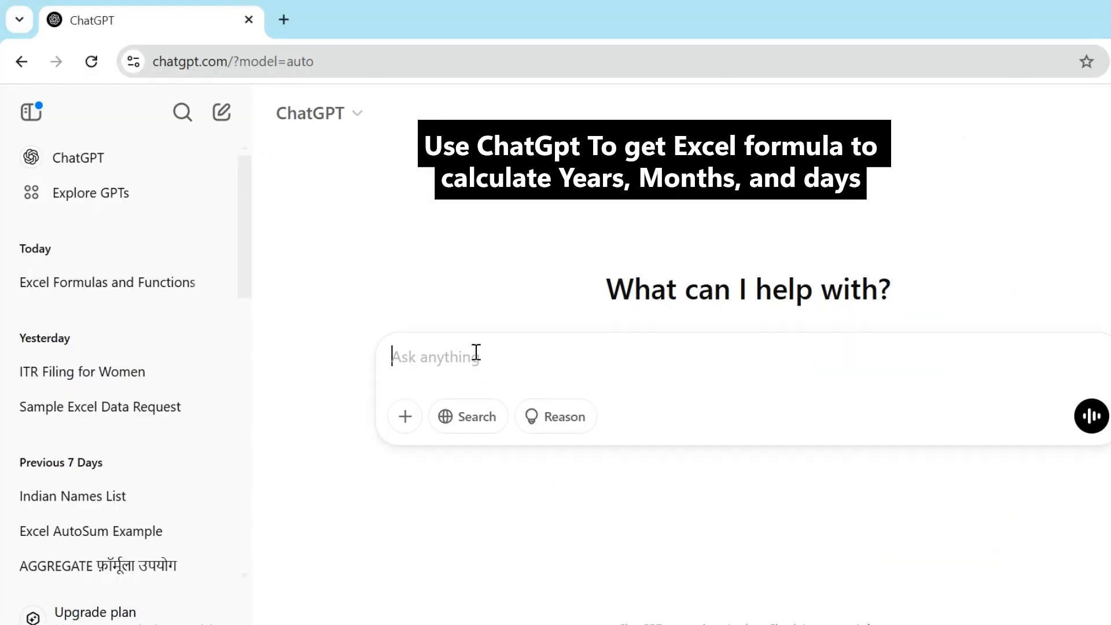
{"action": "type", "text": "i need "}
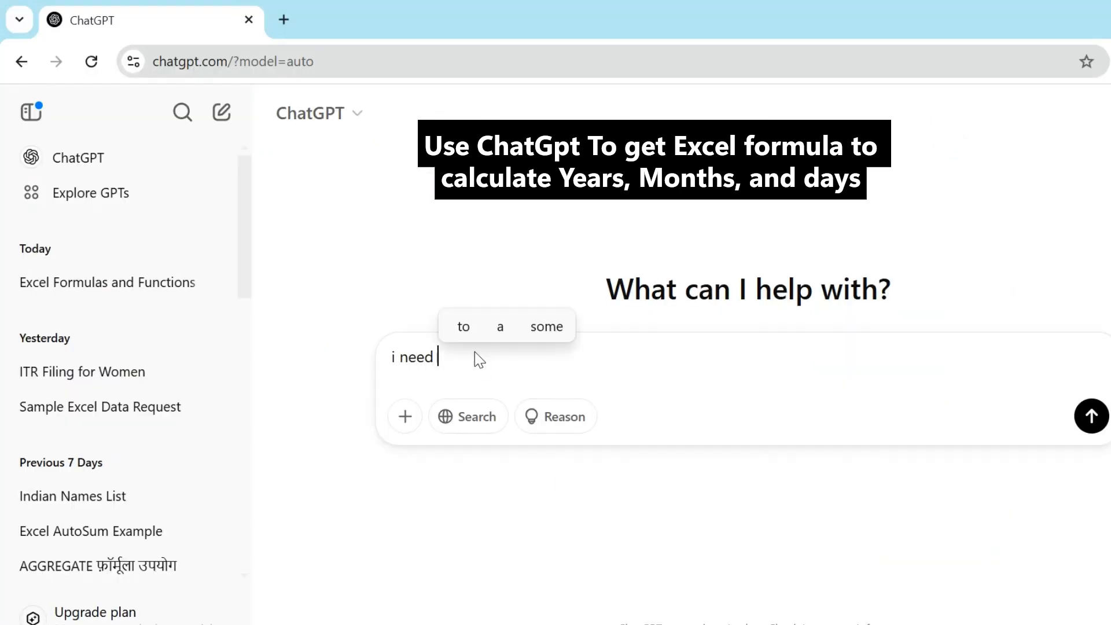
{"action": "type", "text": "datedif formul"}
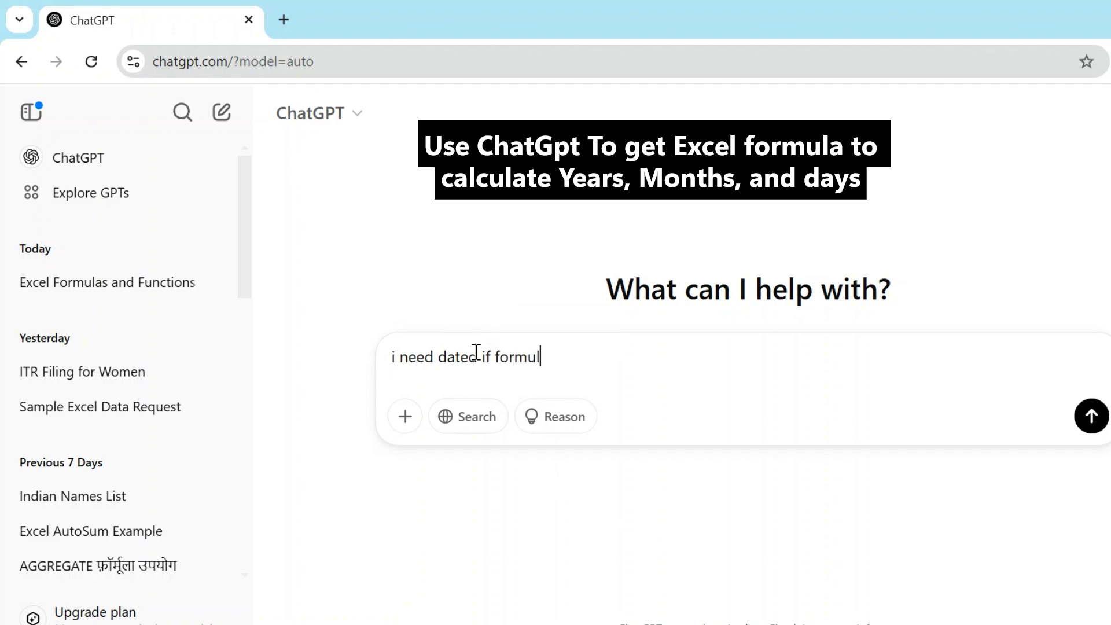
{"action": "type", "text": "a for "}
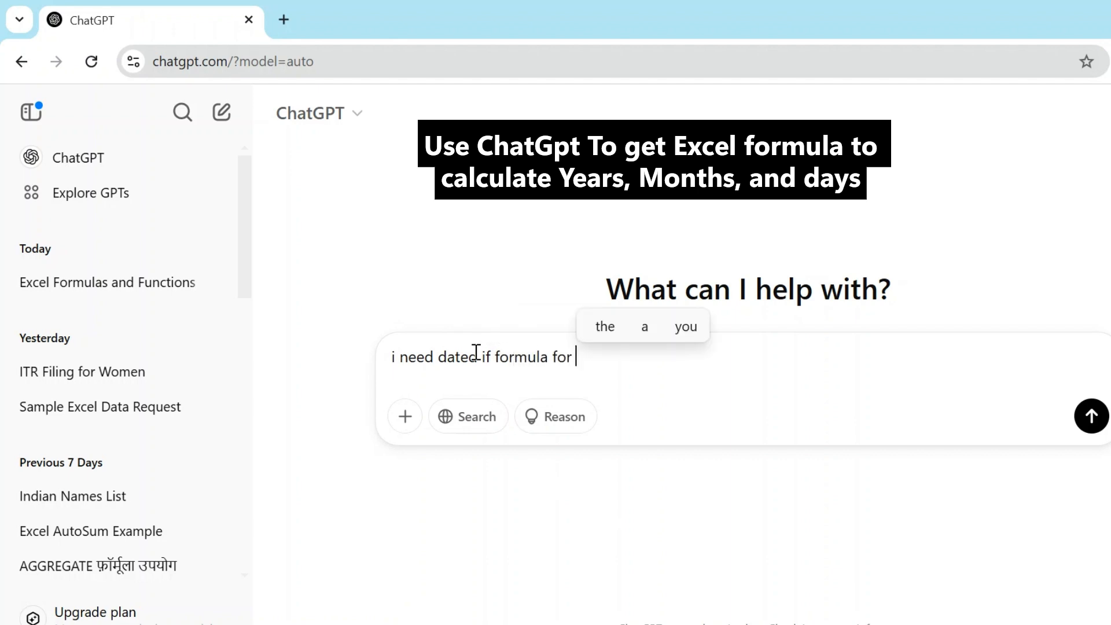
{"action": "type", "text": "dalcualtion "}
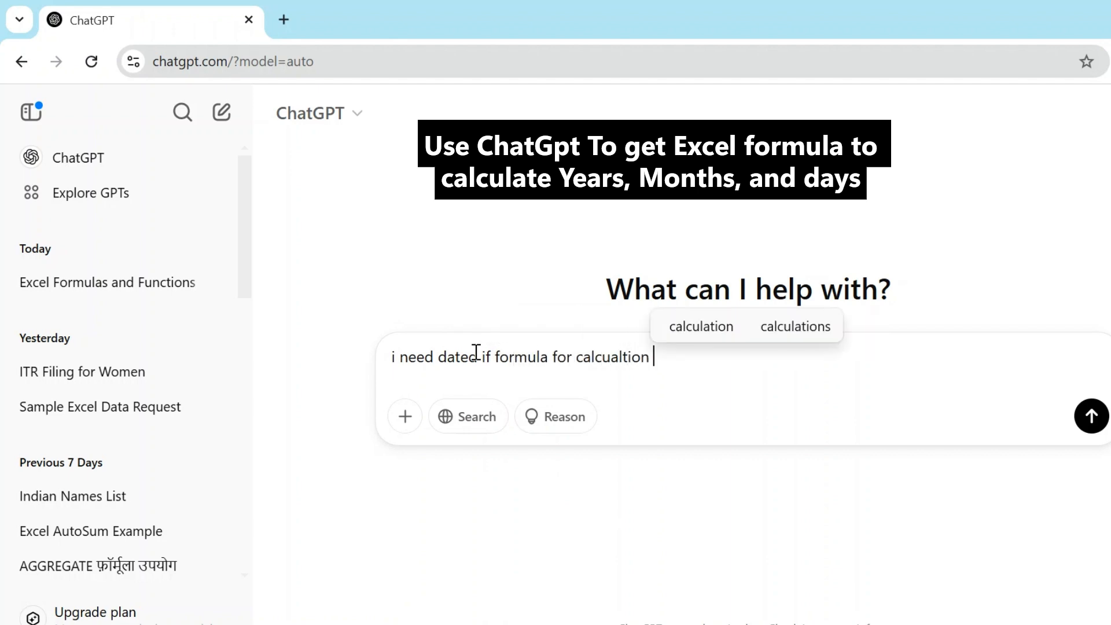
{"action": "type", "text": "of age where"}
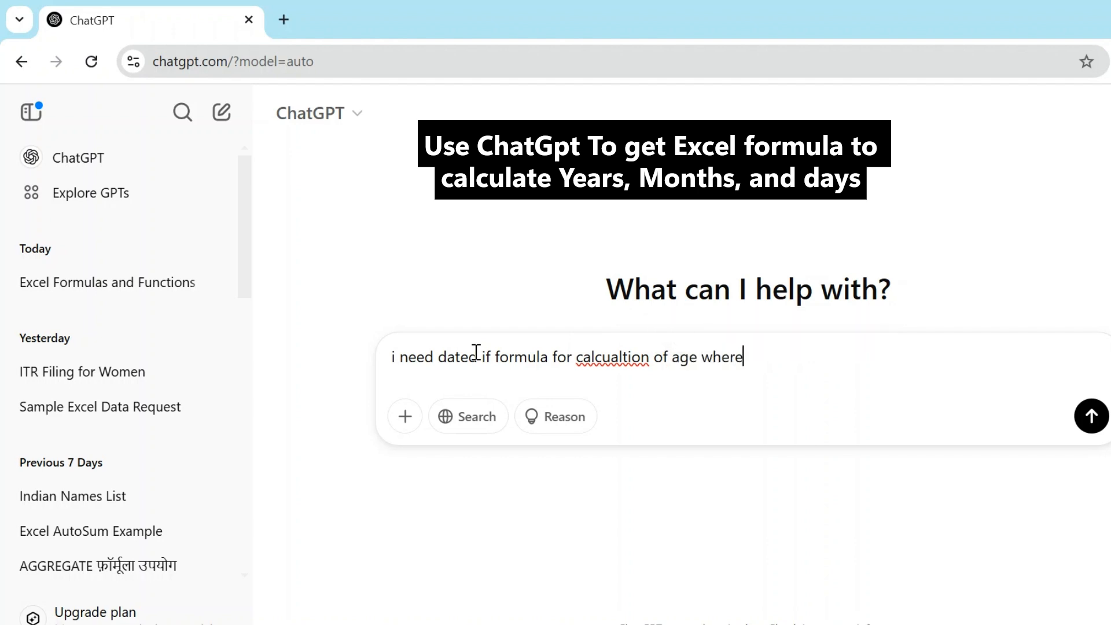
Specify the date cells in the prompt by adding "start date is in cell a4 and end date is in b4,"
{"action": "type", "text": " start date i"}
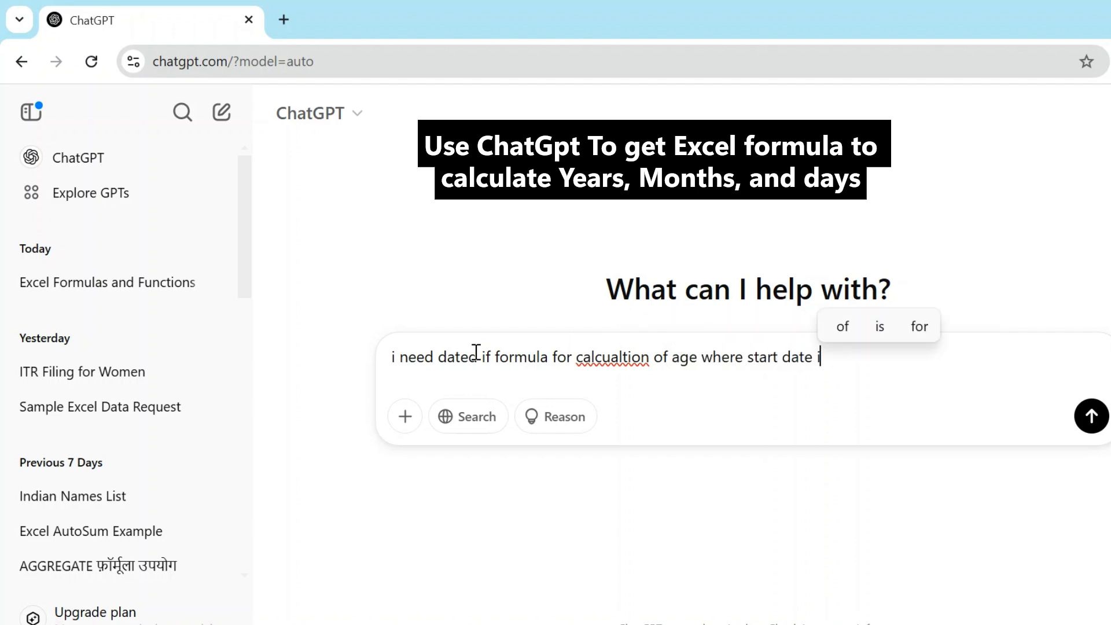
{"action": "type", "text": "s in cell"}
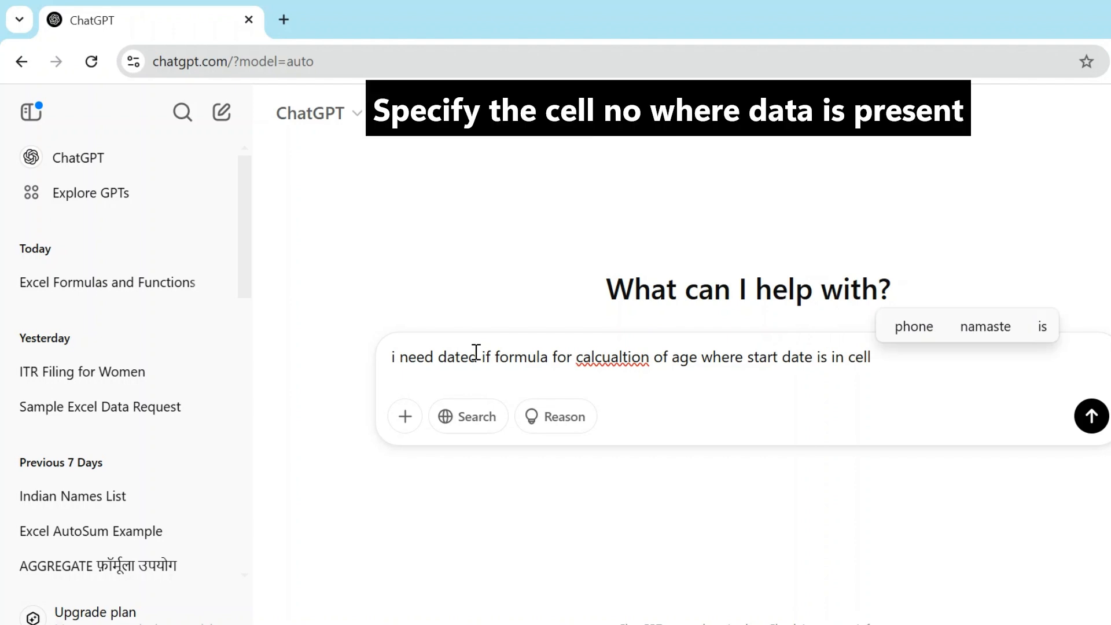
{"action": "type", "text": " a4 and "}
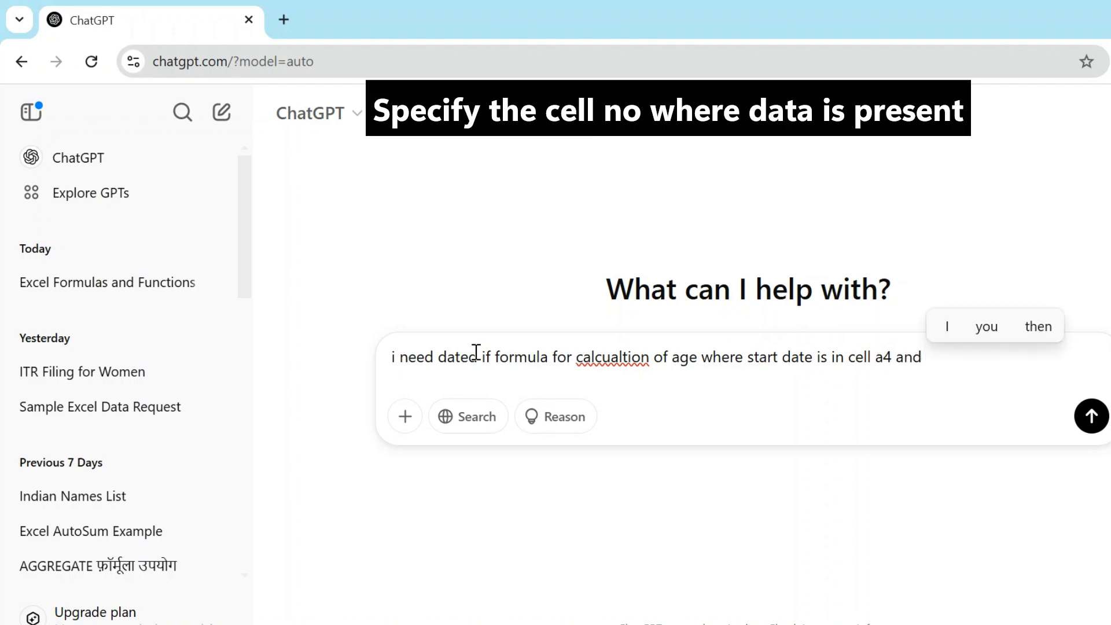
{"action": "type", "text": "e"}
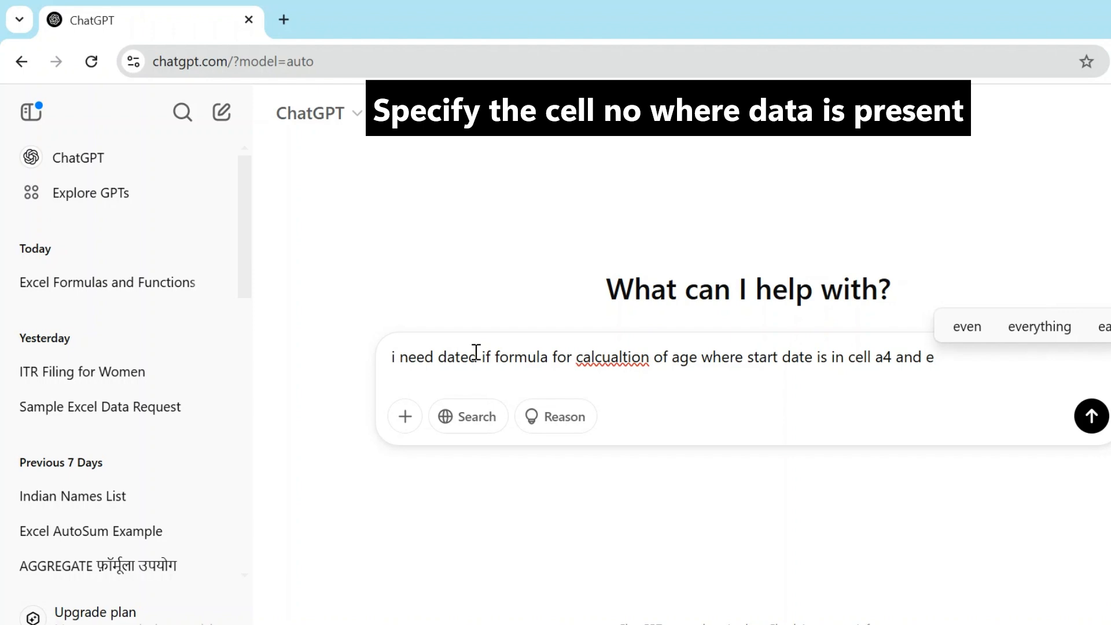
{"action": "key", "text": "BackSpace"}
{"action": "type", "text": "end date is i"}
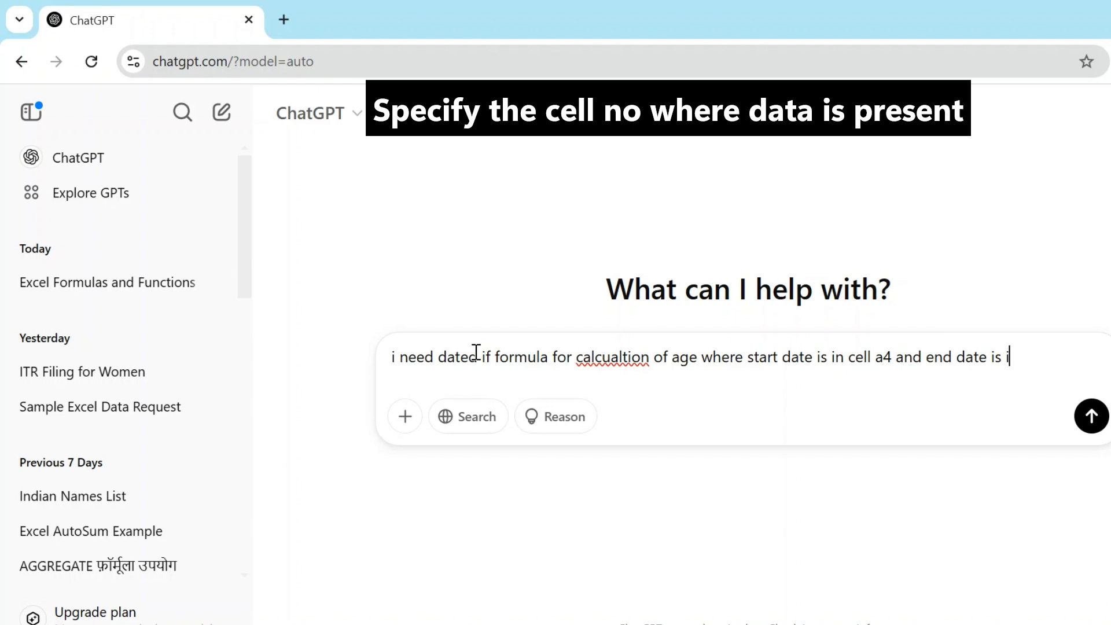
{"action": "type", "text": "n b"}
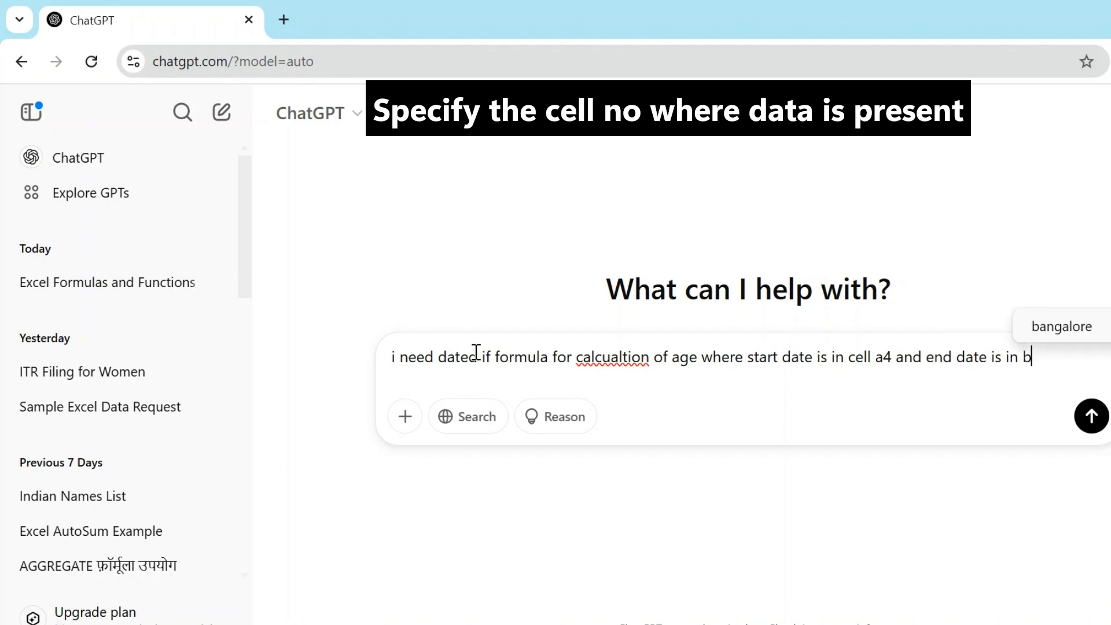
{"action": "type", "text": "4, "}
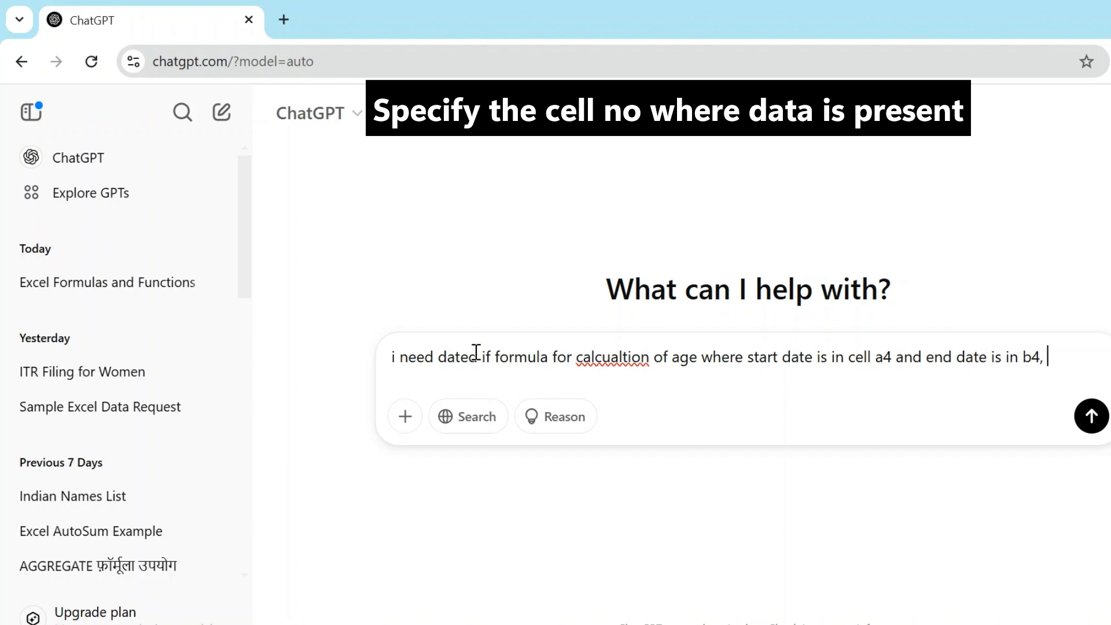
Continue the prompt with the request "i need formula to calculate" after the cell references
{"action": "type", "text": "i need formula w"}
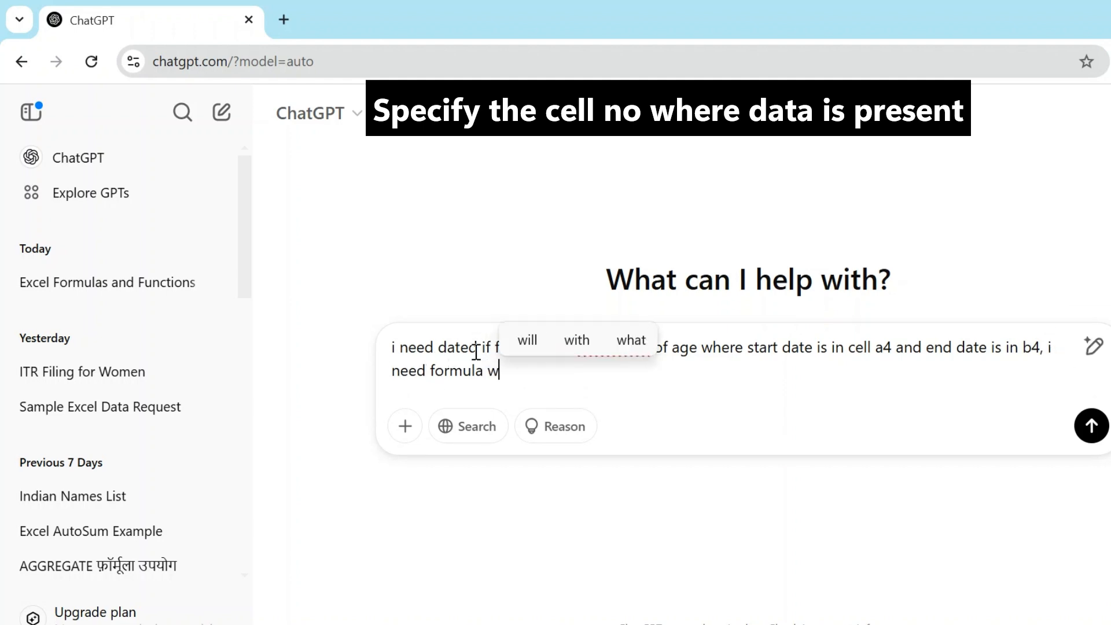
{"action": "key", "text": "BackSpace"}
{"action": "type", "text": "wit"}
{"action": "key", "text": "BackSpace"}
{"action": "key", "text": "BackSpace"}
{"action": "key", "text": "BackSpace"}
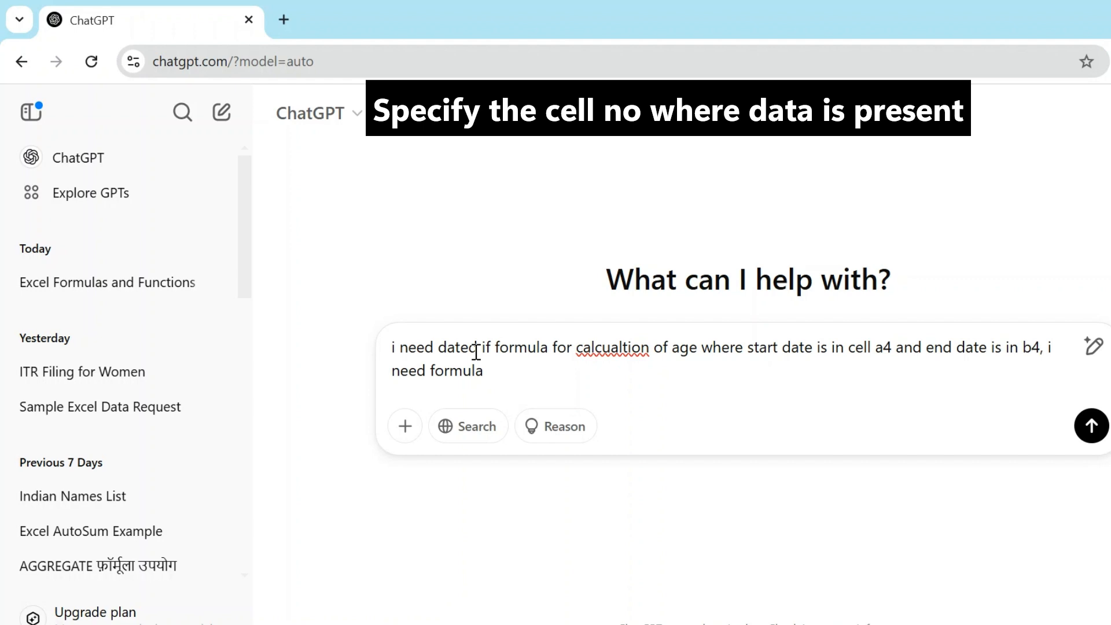
{"action": "type", "text": "to calculate "}
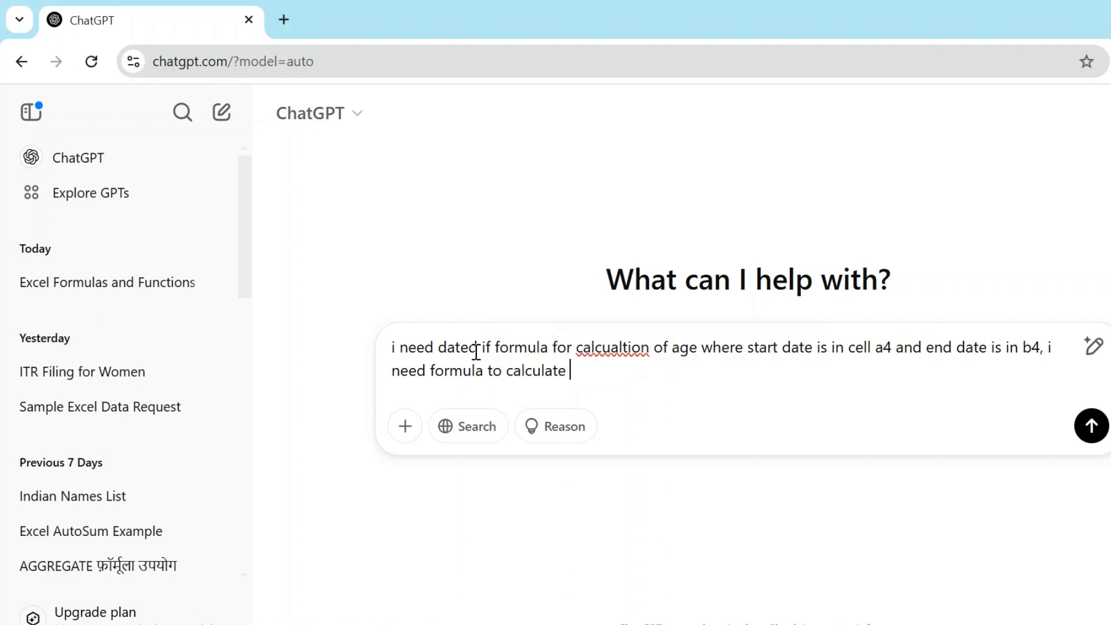
Complete the prompt with "exact year, months and days together" and submit it to ChatGPT
{"action": "type", "text": "exact"}
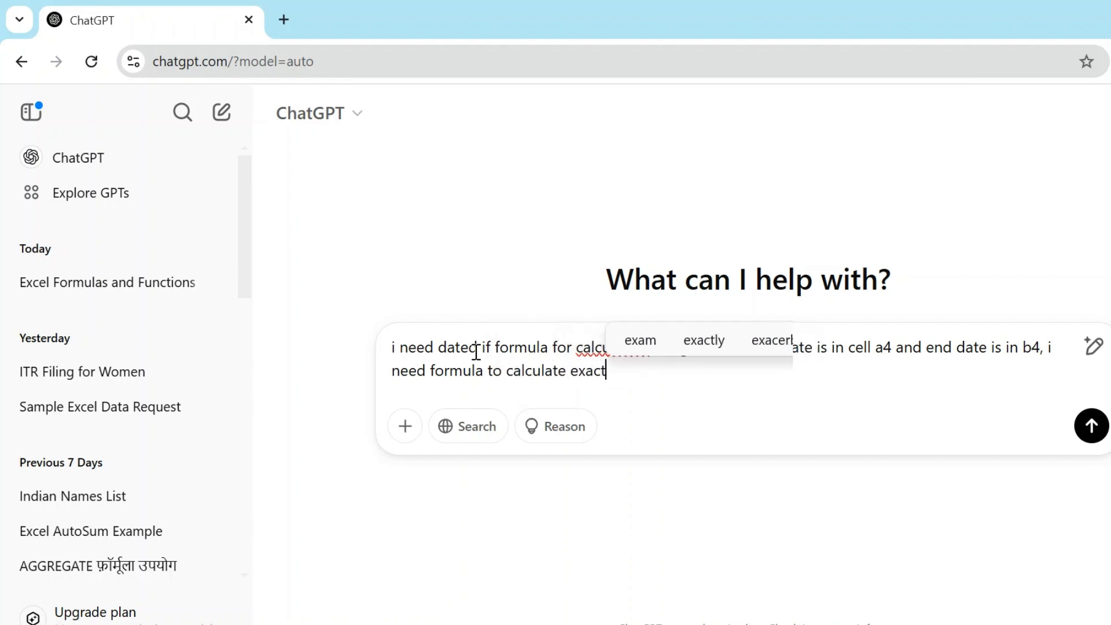
{"action": "type", "text": " year, m"}
{"action": "key", "text": "BackSpace"}
{"action": "type", "text": "year,"}
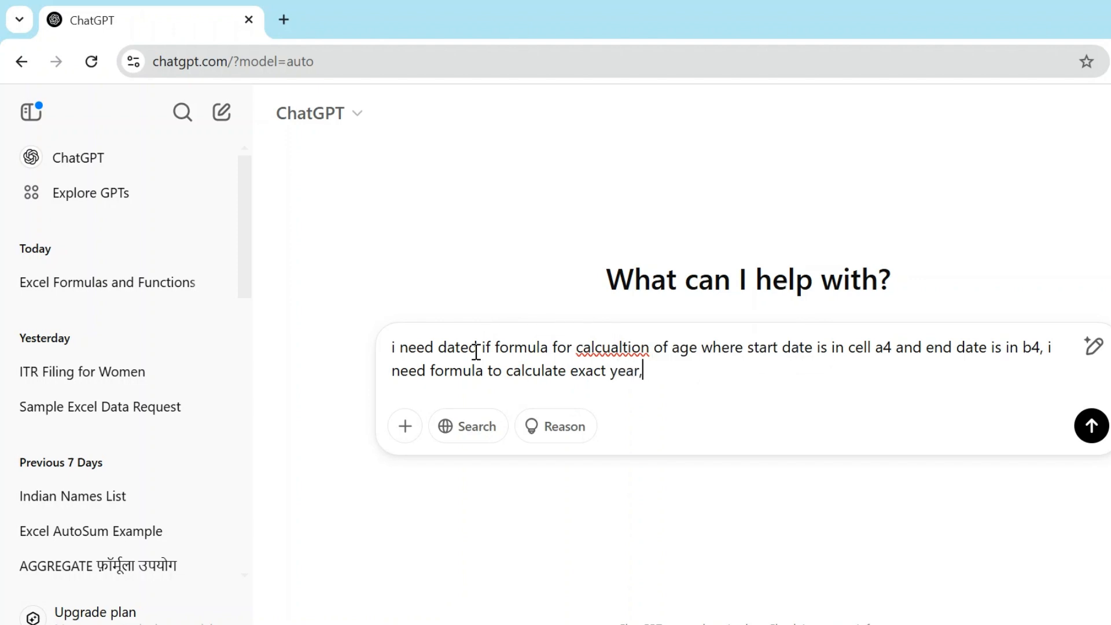
{"action": "type", "text": " months and da"}
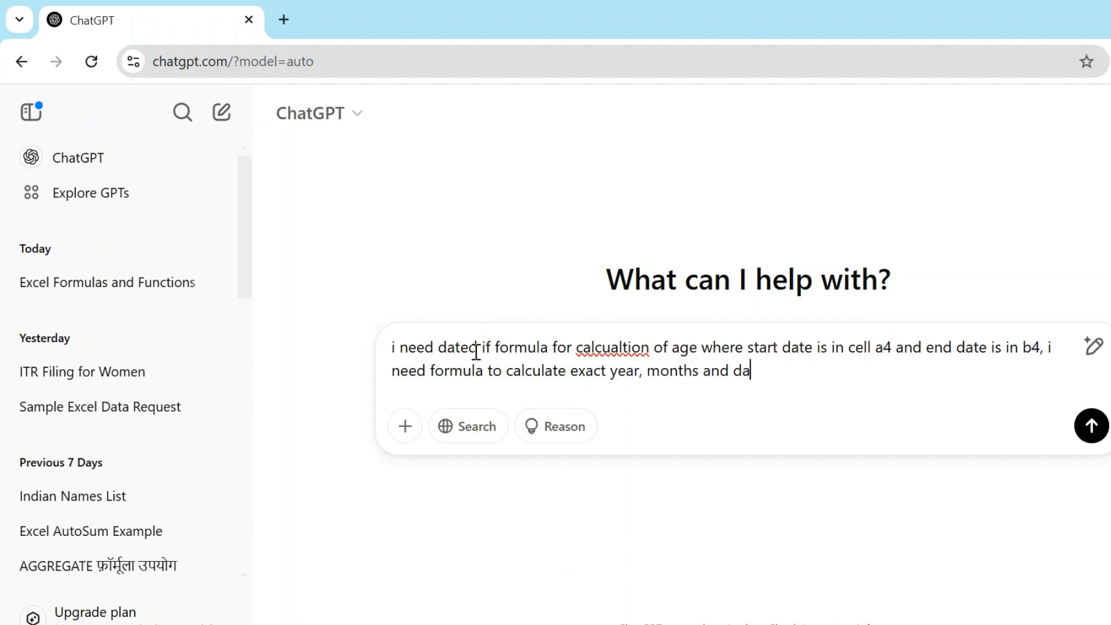
{"action": "type", "text": "ys tpe"}
{"action": "key", "text": "BackSpace"}
{"action": "key", "text": "BackSpace"}
{"action": "type", "text": "ogether"}
{"action": "key", "text": "Return"}
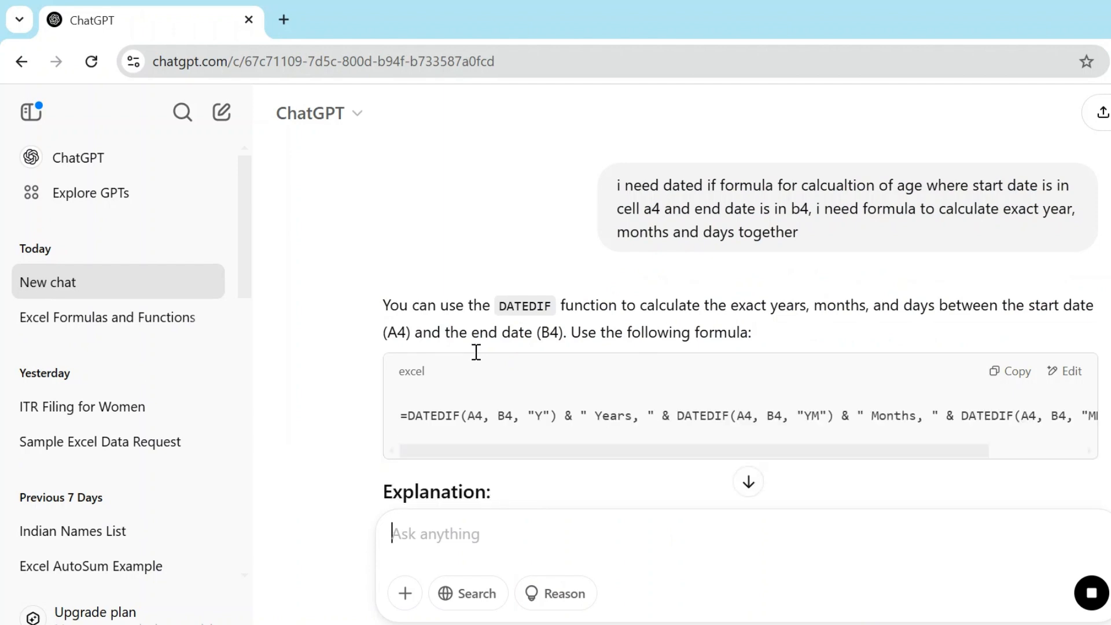
Review the full DATEDIF formula in ChatGPT's answer and copy it
{"action": "mouse_move", "coordinate": [554, 450]}
{"action": "left_mouse_down"}
{"action": "mouse_move", "coordinate": [685, 463]}
{"action": "mouse_move", "coordinate": [570, 449]}
{"action": "left_mouse_up"}
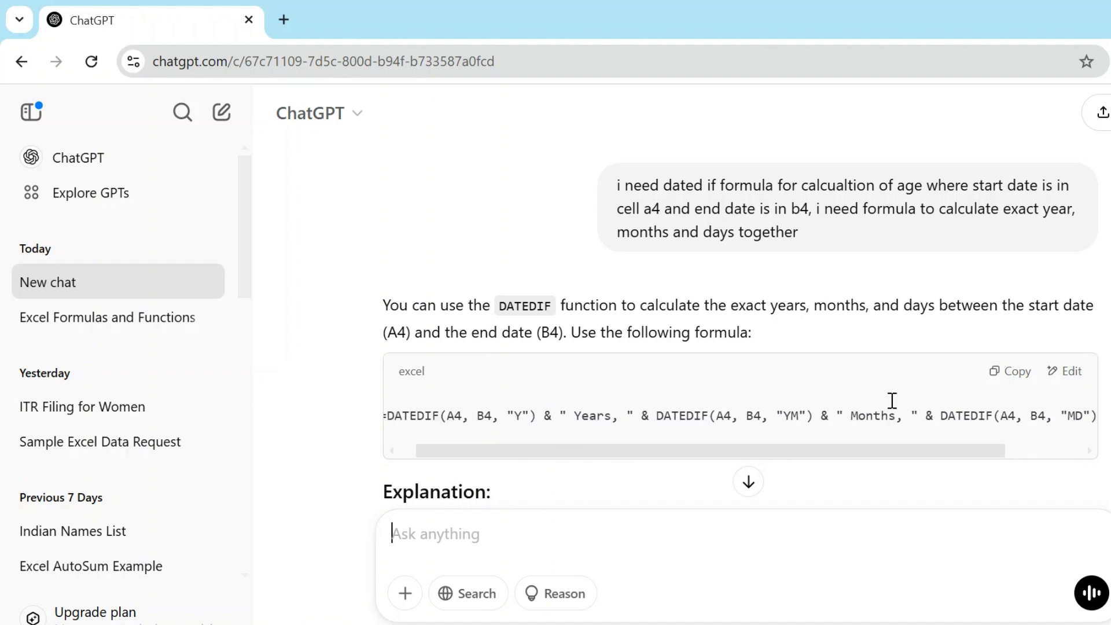
{"action": "scroll", "coordinate": [741, 324], "scroll_direction": "down", "scroll_amount": 1}
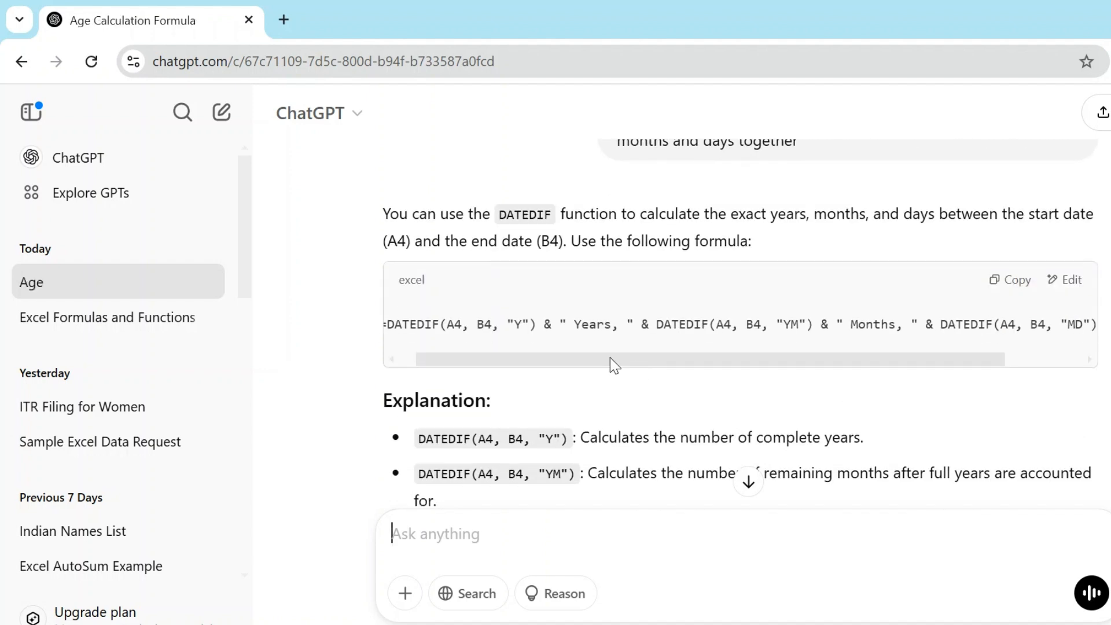
{"action": "left_click_drag", "start_coordinate": [610, 358], "coordinate": [544, 362]}
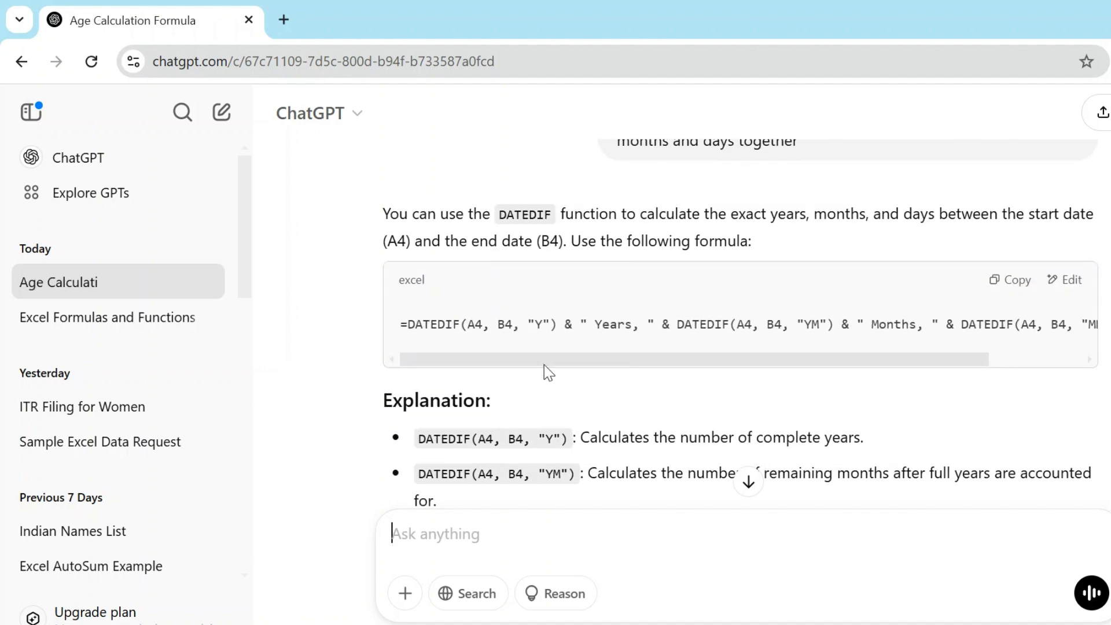
{"action": "left_click", "coordinate": [1027, 281]}
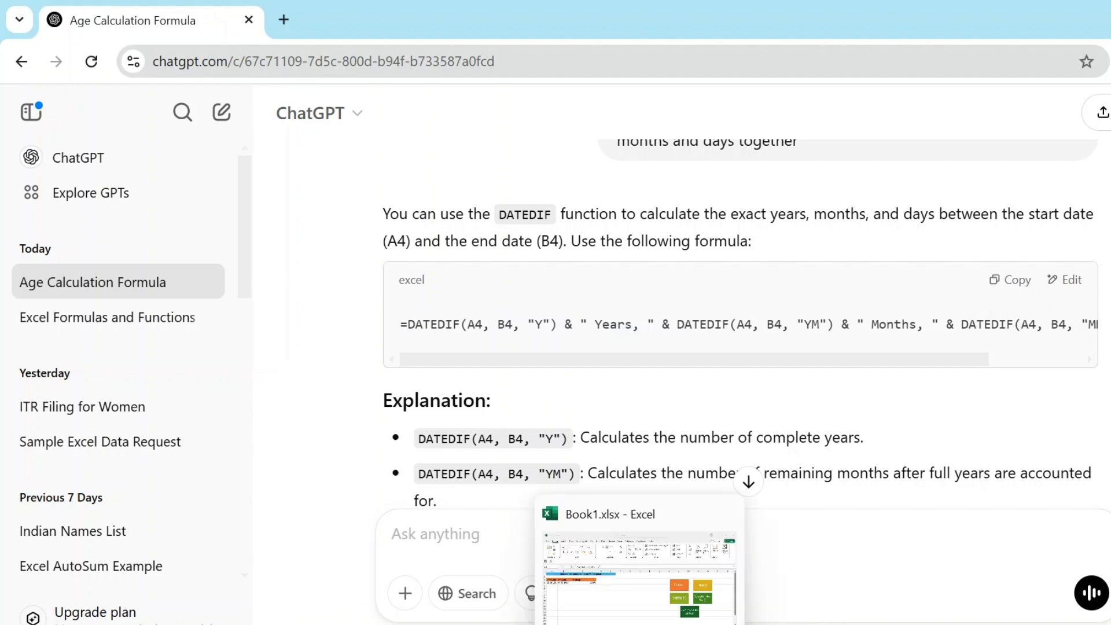
Switch to Book1.xlsx in Excel and replace the contents of C4 with the copied DATEDIF formula for years, months and days
{"action": "left_click", "coordinate": [640, 624]}
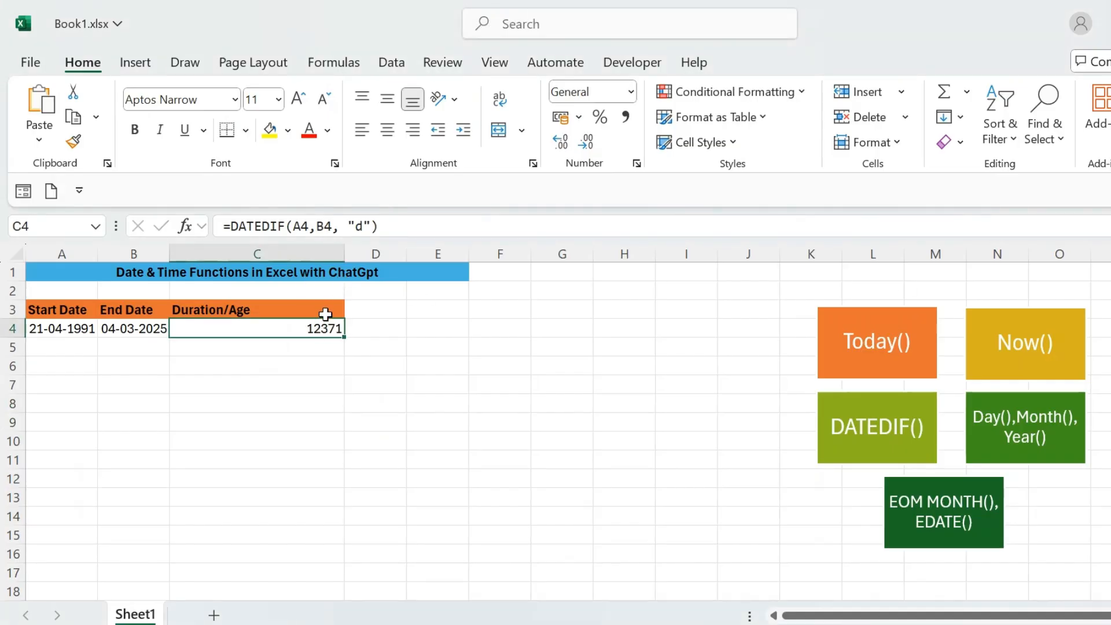
{"action": "key", "text": "Delete"}
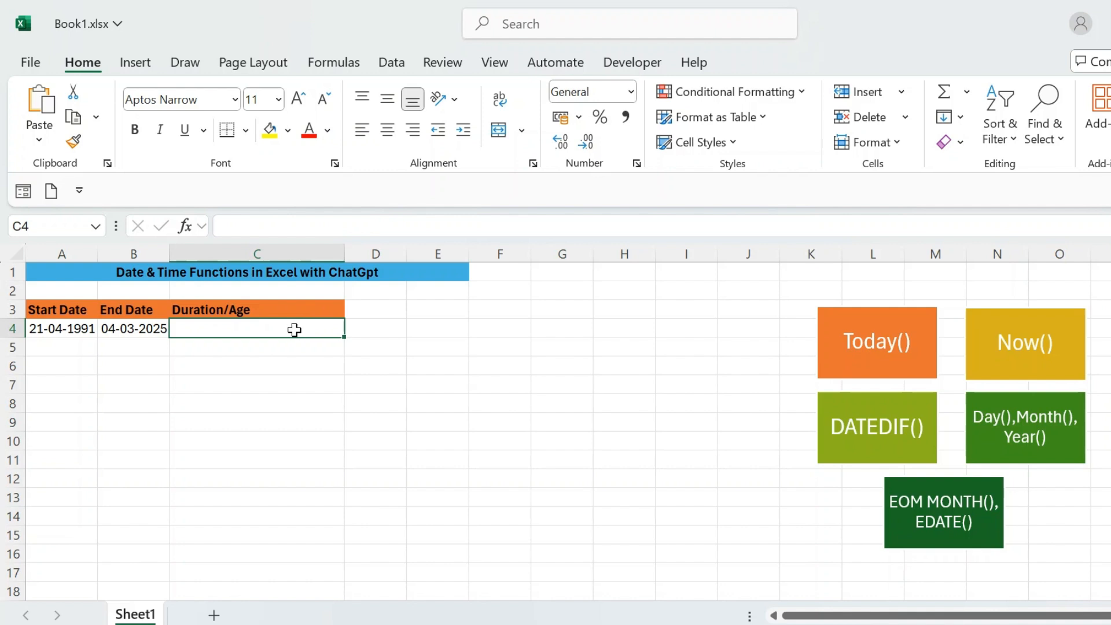
{"action": "left_click", "coordinate": [285, 226]}
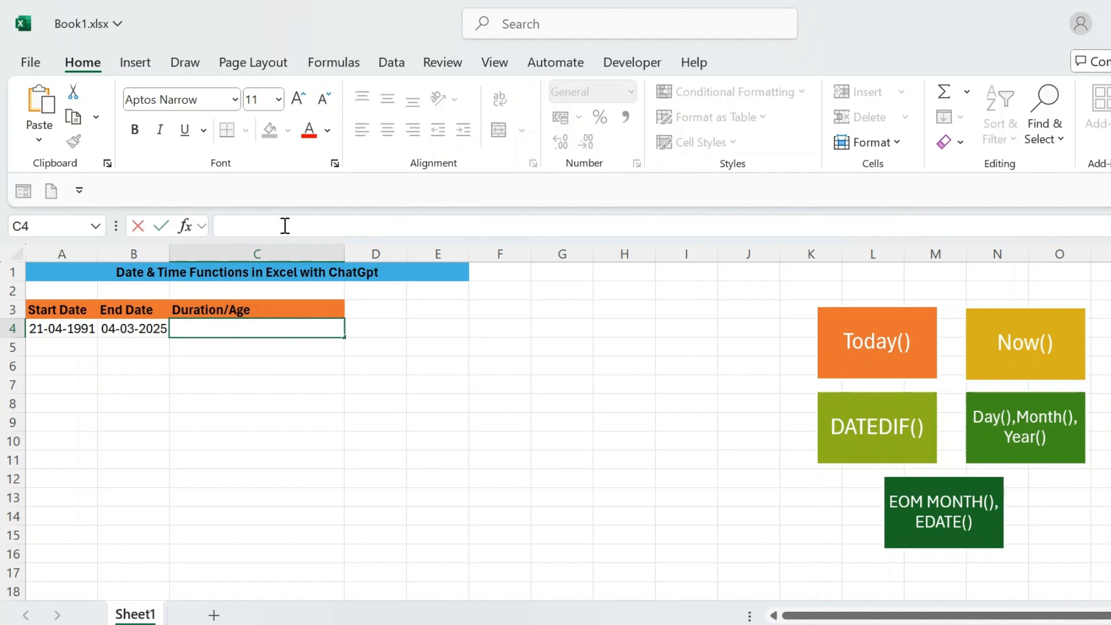
{"action": "key", "text": "ctrl+v"}
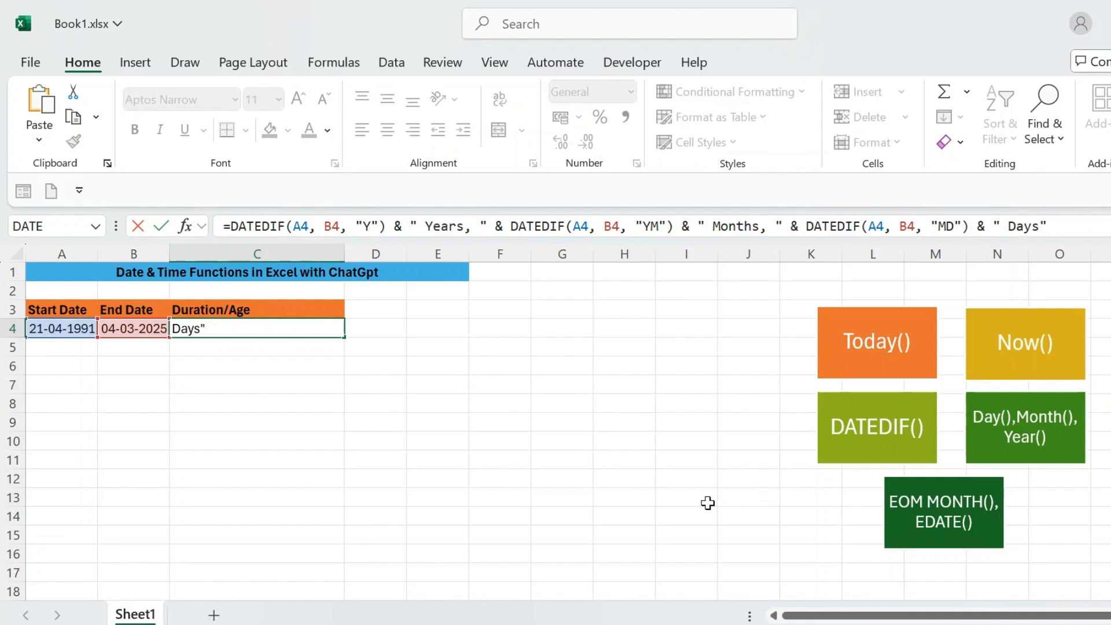
{"action": "key", "text": "Return"}
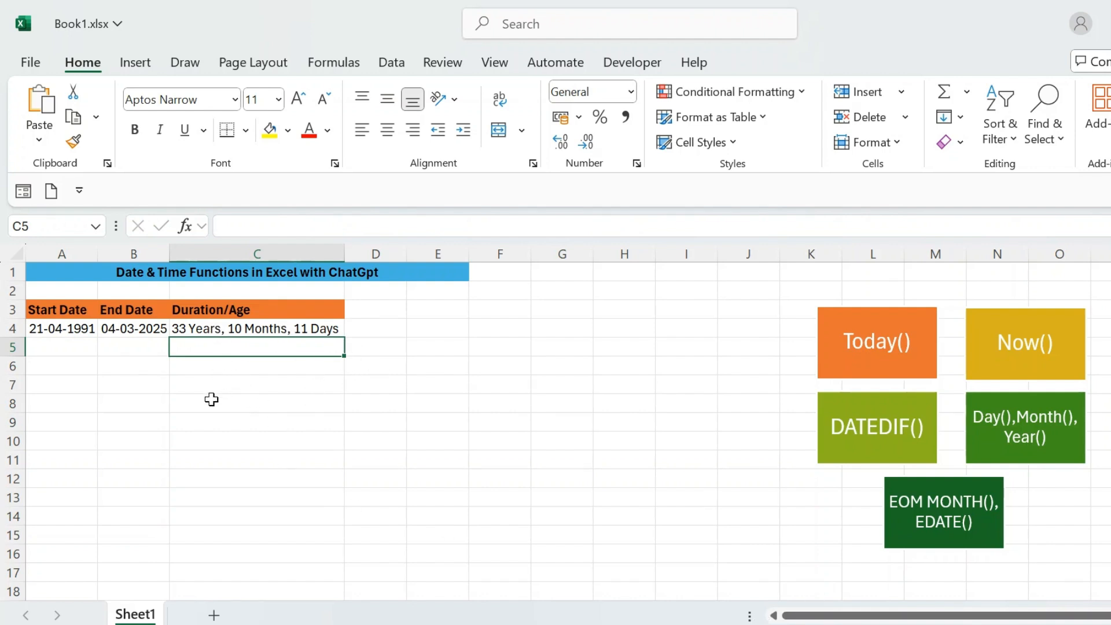
{"action": "left_click", "coordinate": [214, 418]}
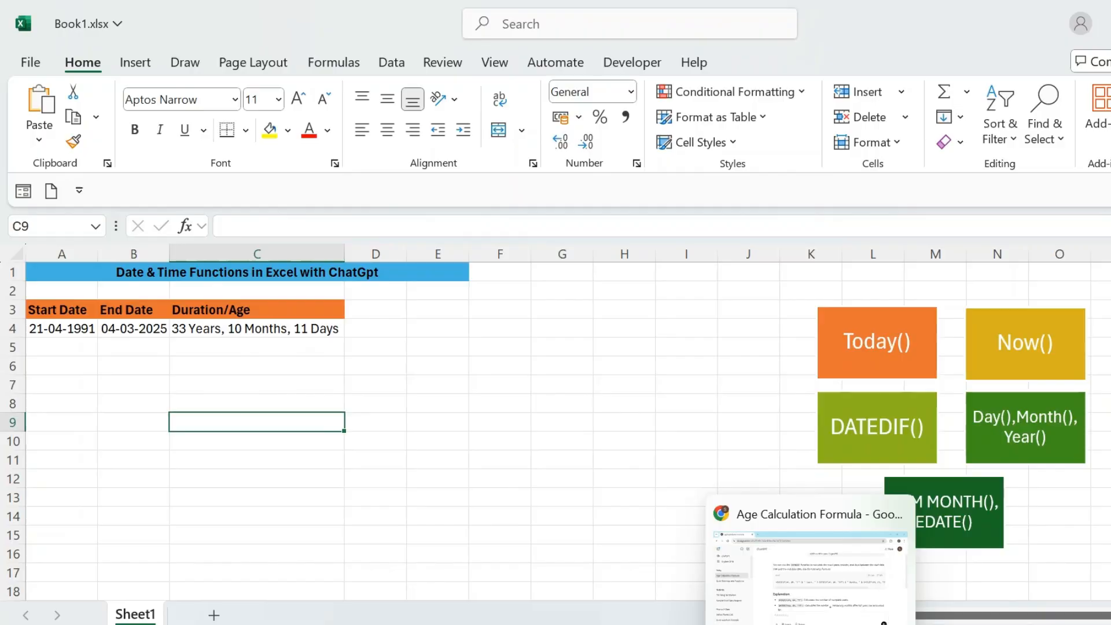
Switch to ChatGPT, examine the explanation of the "Y", "YM" and "MD" parts of the DATEDIF formula, and return to Excel
{"action": "left_click", "coordinate": [812, 624]}
{"action": "scroll", "coordinate": [740, 324], "scroll_direction": "down", "scroll_amount": 3}
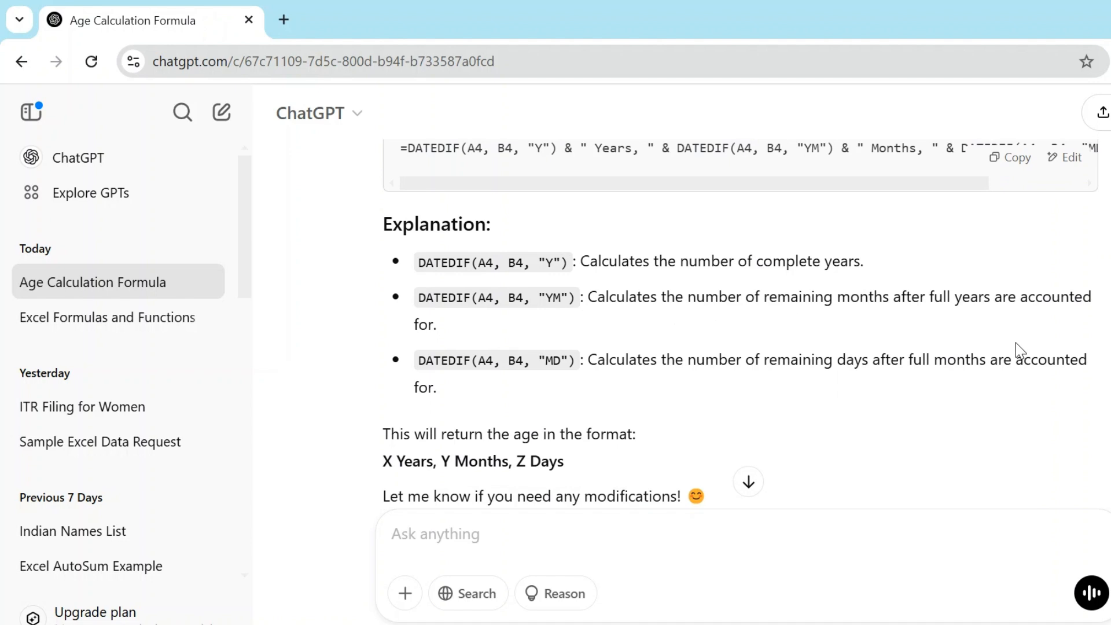
{"action": "scroll", "coordinate": [1016, 343], "scroll_direction": "down", "scroll_amount": 2}
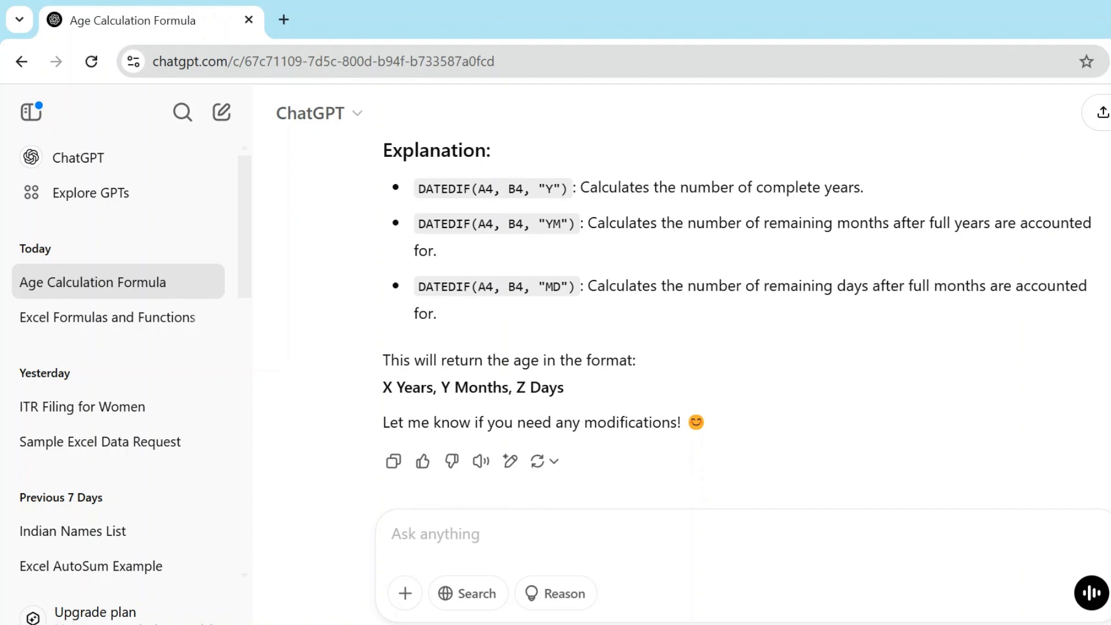
{"action": "scroll", "coordinate": [738, 312], "scroll_direction": "down", "scroll_amount": 1}
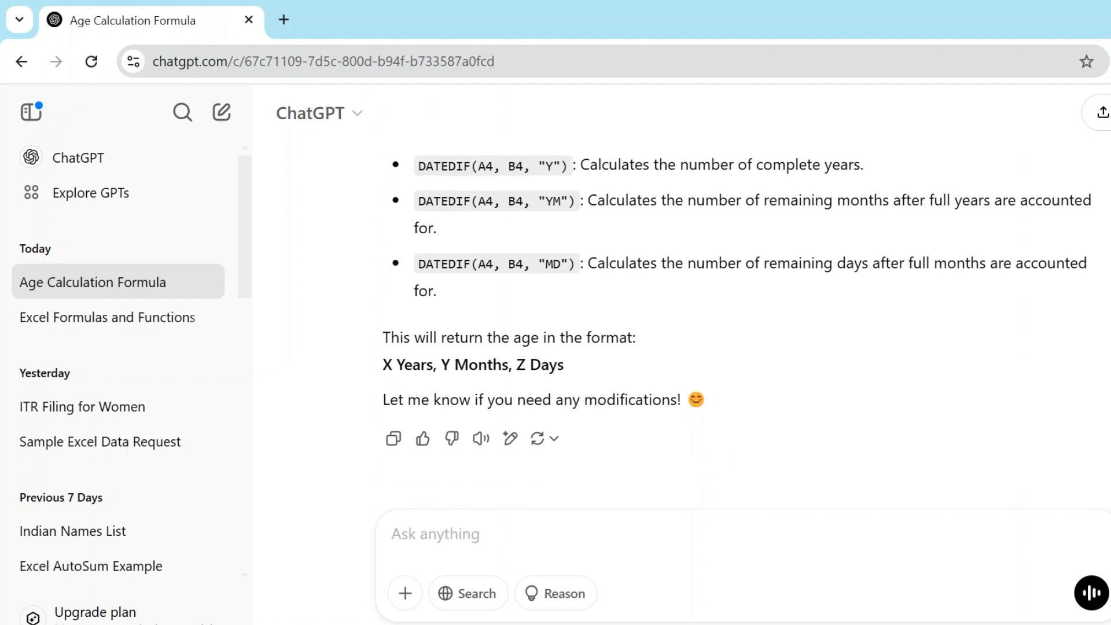
{"action": "scroll", "coordinate": [738, 312], "scroll_direction": "up", "scroll_amount": 2}
{"action": "scroll", "coordinate": [738, 313], "scroll_direction": "up", "scroll_amount": 2}
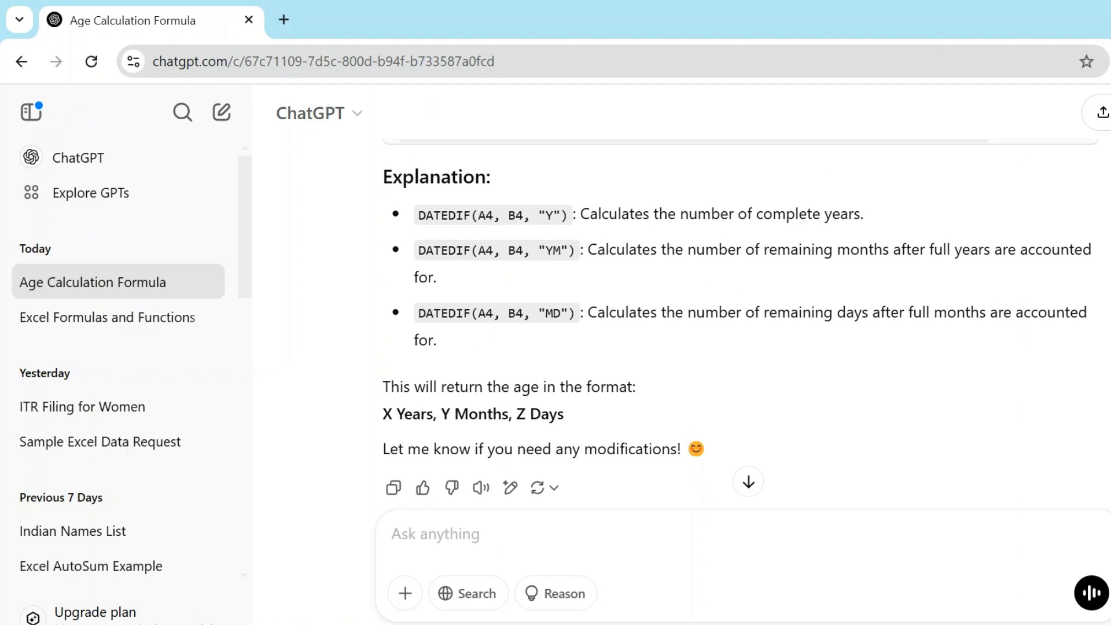
{"action": "scroll", "coordinate": [738, 313], "scroll_direction": "up", "scroll_amount": 4}
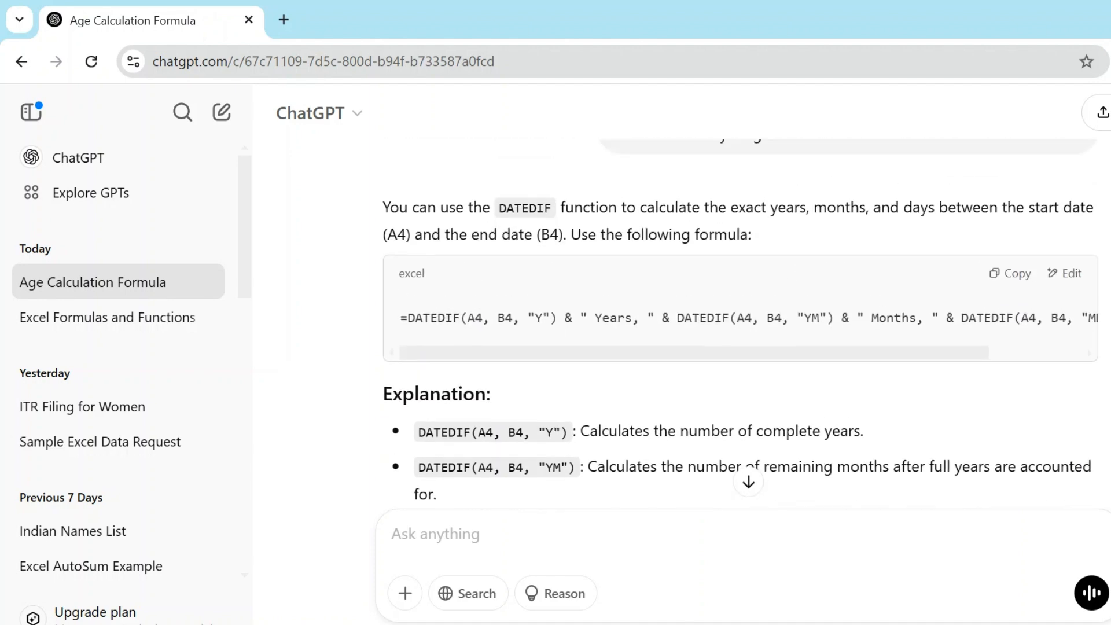
{"action": "scroll", "coordinate": [738, 312], "scroll_direction": "up", "scroll_amount": 3}
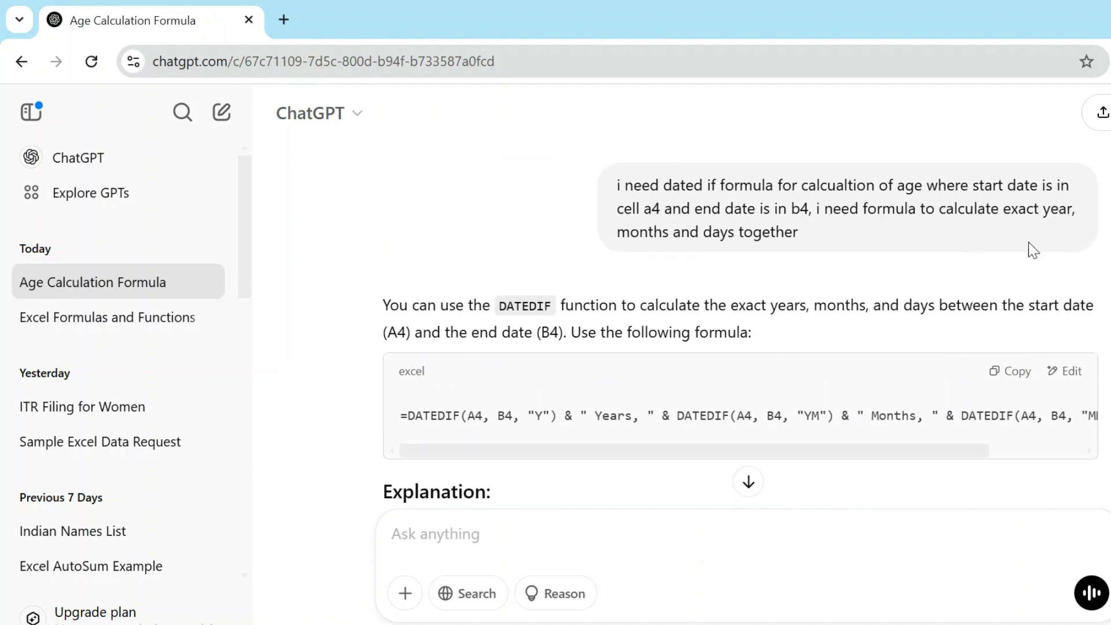
{"action": "left_click_drag", "start_coordinate": [898, 451], "coordinate": [732, 488]}
{"action": "key", "text": "alt+Tab"}
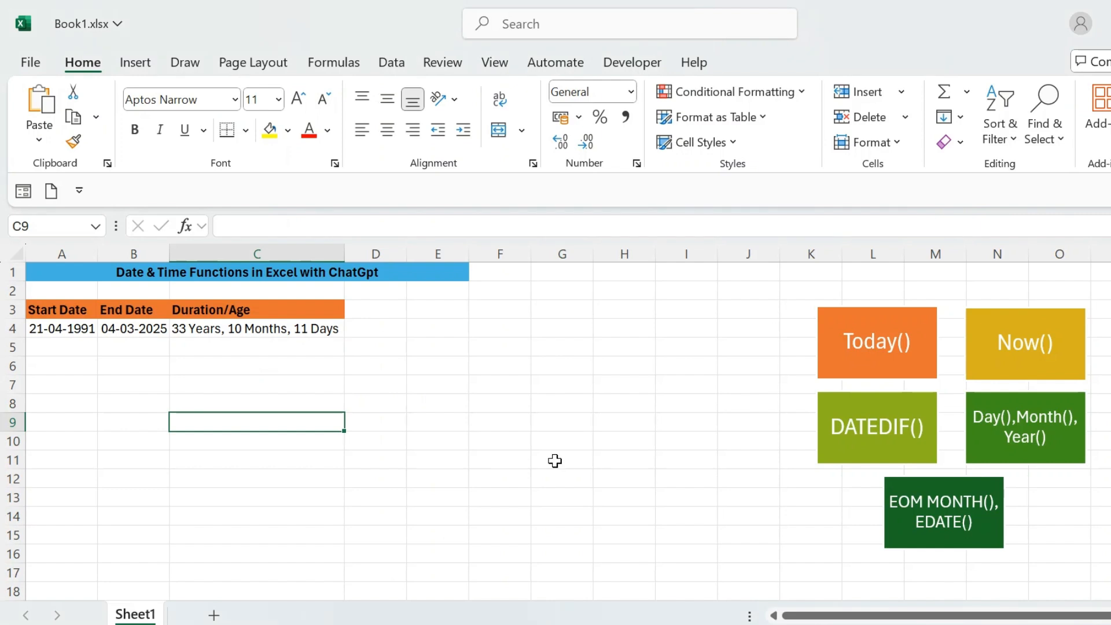